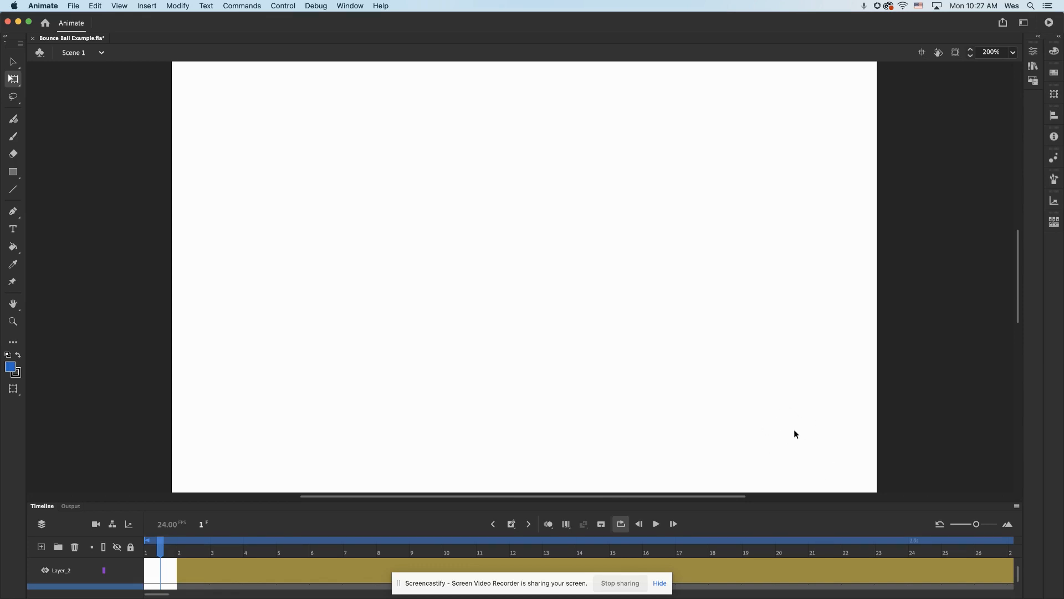
Play the Bounce Ball Example animation with the stage at 100% zoom, then pause playback
scroll(938, 419, "right", 3)
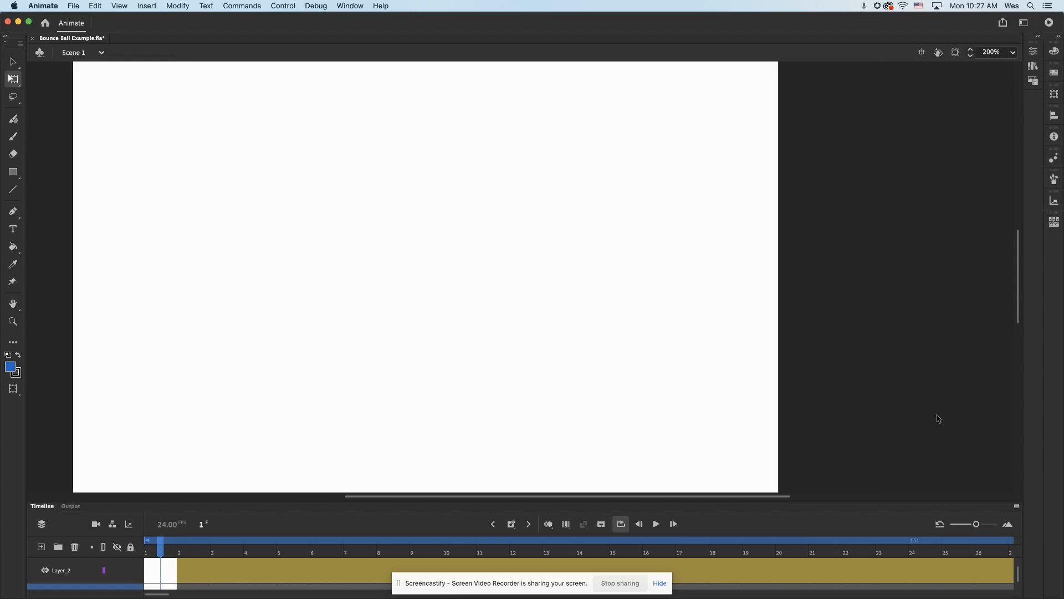
scroll(938, 418, "left", 10)
scroll(937, 419, "right", 8)
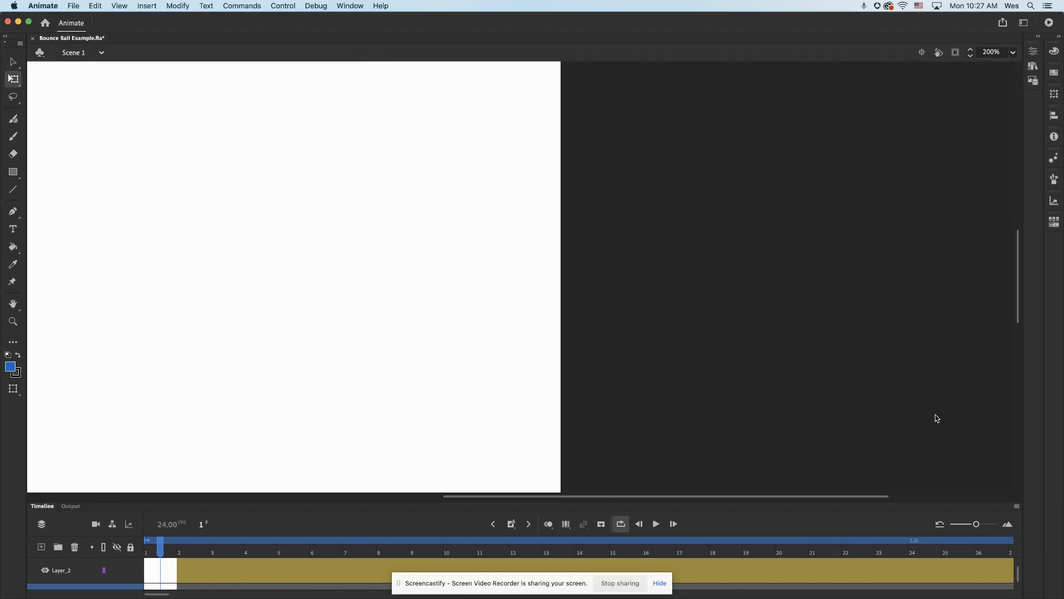
scroll(937, 418, "left", 4)
scroll(937, 419, "left", 2)
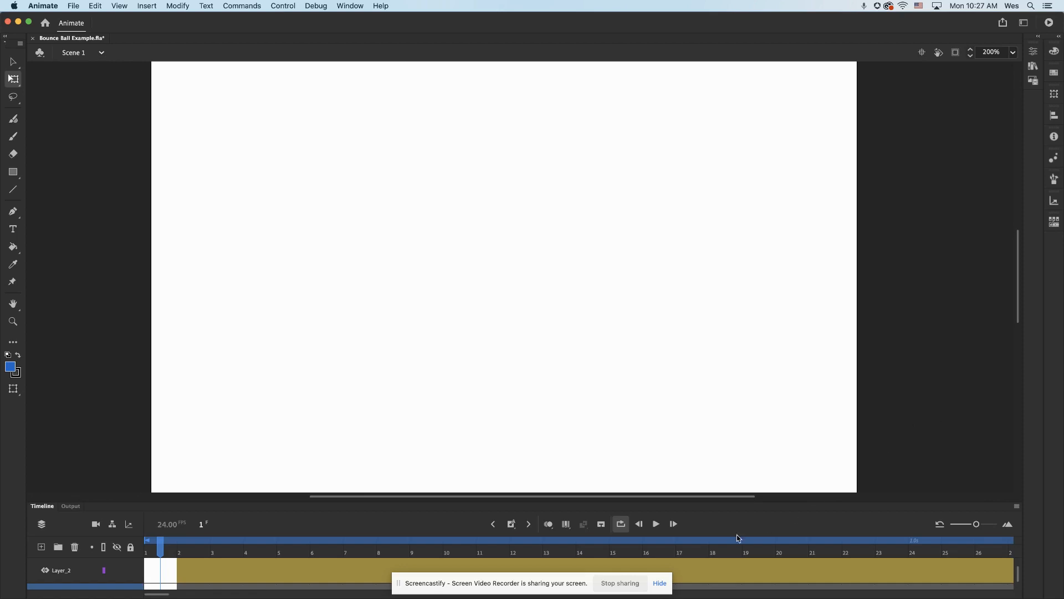
left_click(657, 526)
key("super+1")
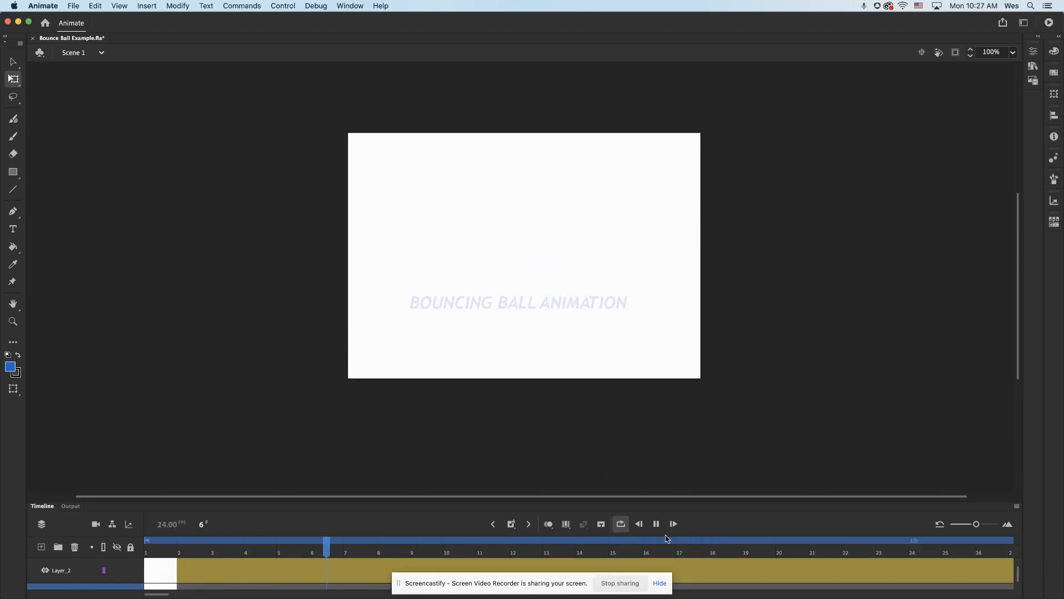
left_click(655, 524)
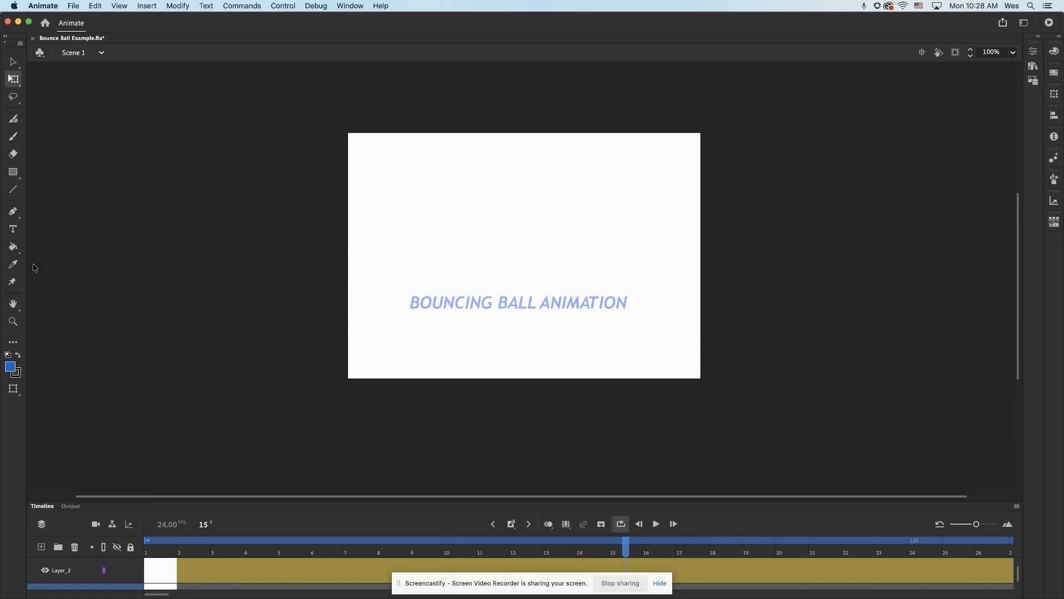
Create a new Character Animation document from the Standard 640 x 480 preset at 24 fps with ActionScript 3.0
left_click(47, 25)
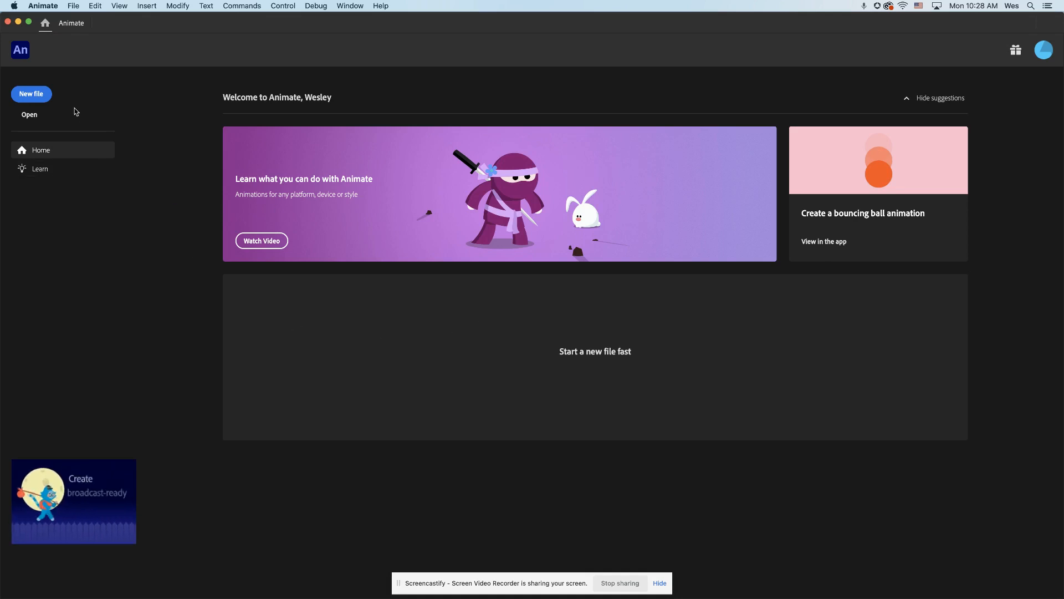
left_click(38, 93)
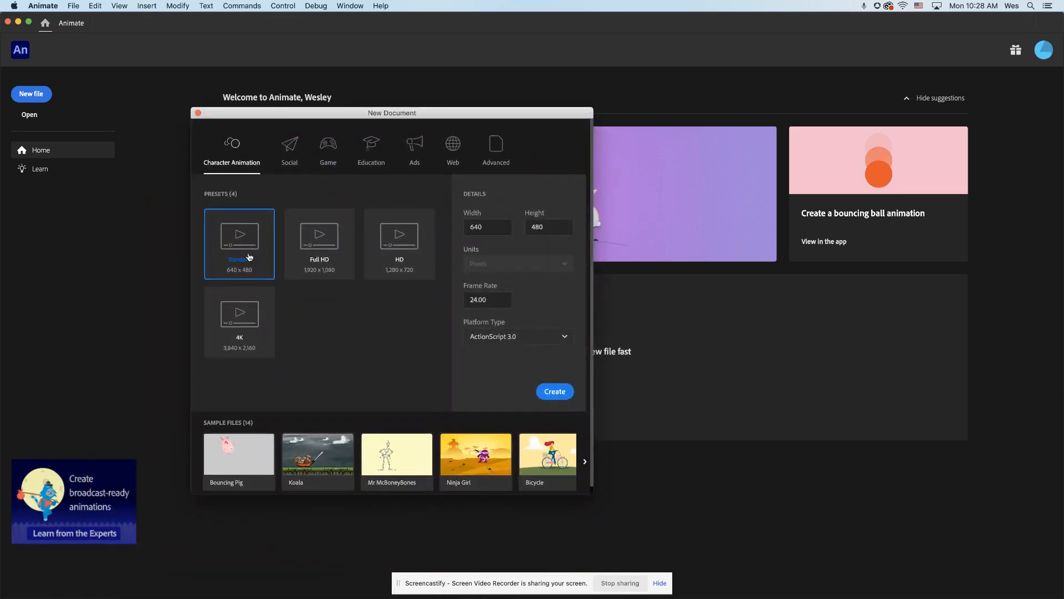
left_click(256, 271)
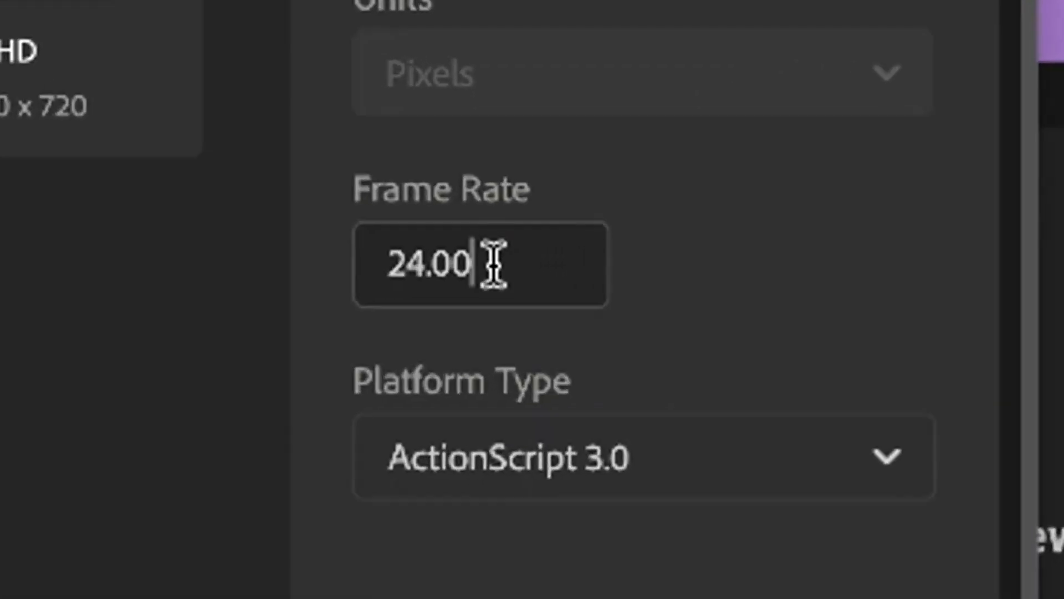
left_click_drag(489, 299, 457, 298)
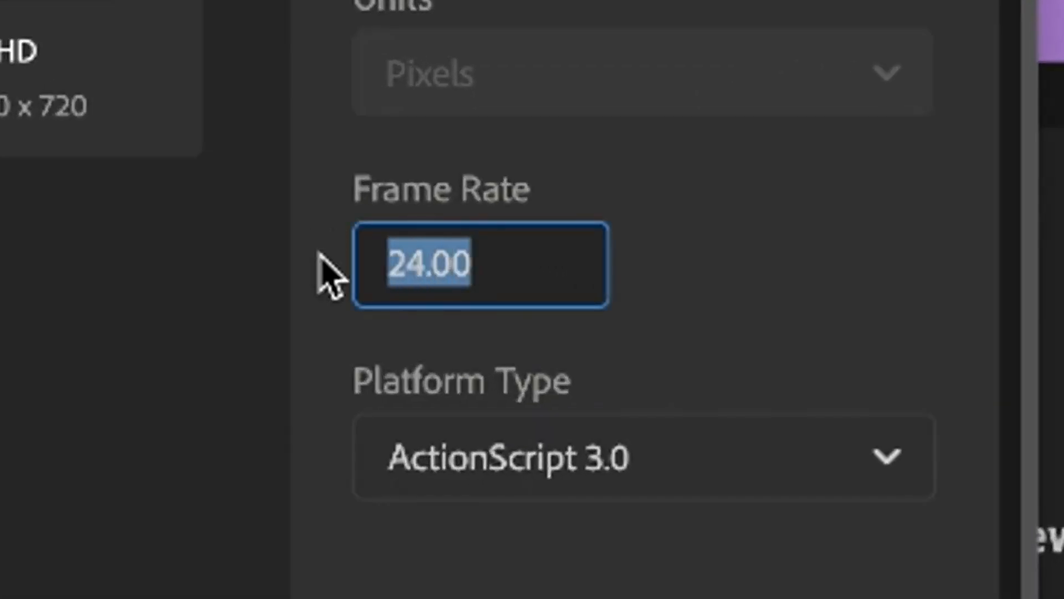
left_click(504, 264)
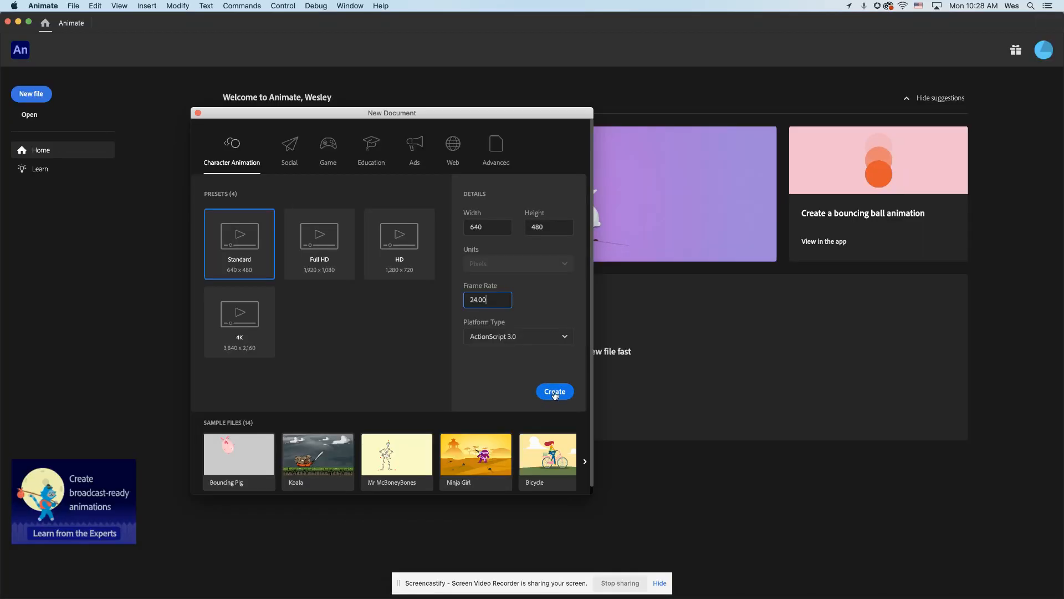
left_click(553, 392)
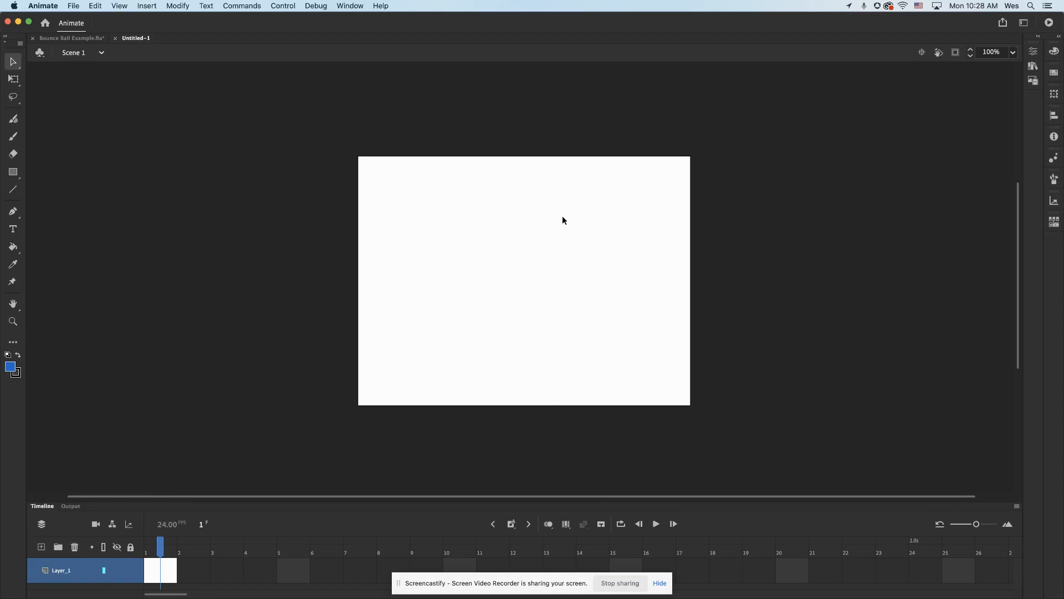
key("super+equal")
scroll(576, 238, "up", 3)
scroll(576, 240, "down", 2)
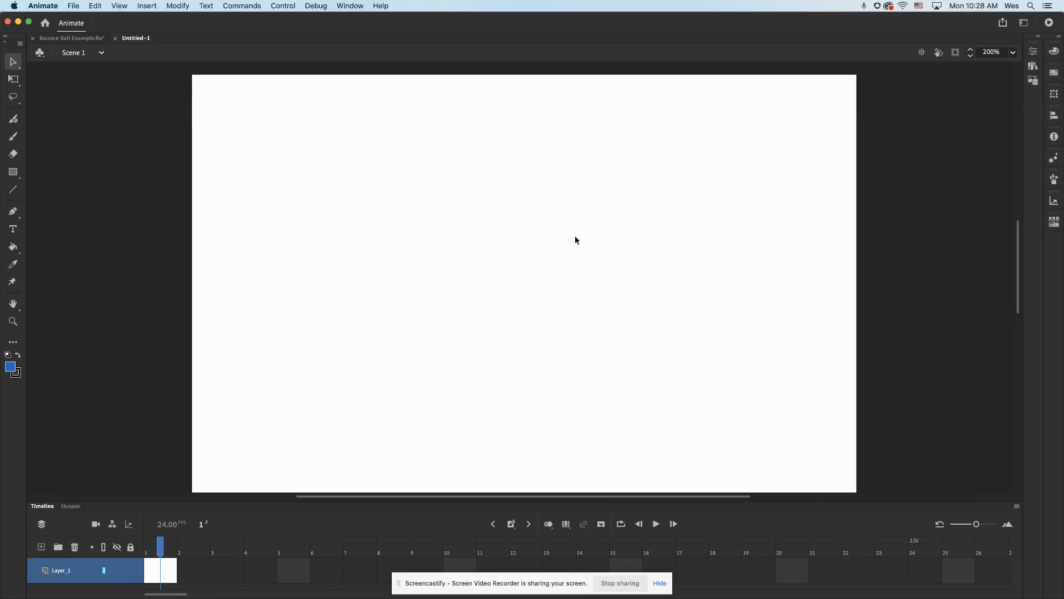
key("super+minus")
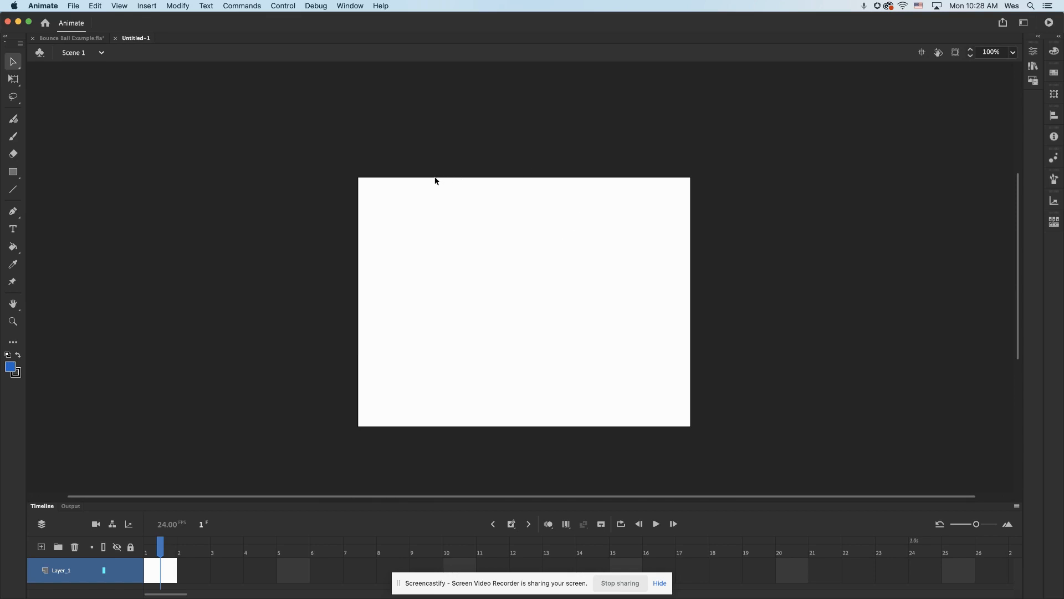
scroll(433, 184, "down", 4)
scroll(433, 185, "up", 4)
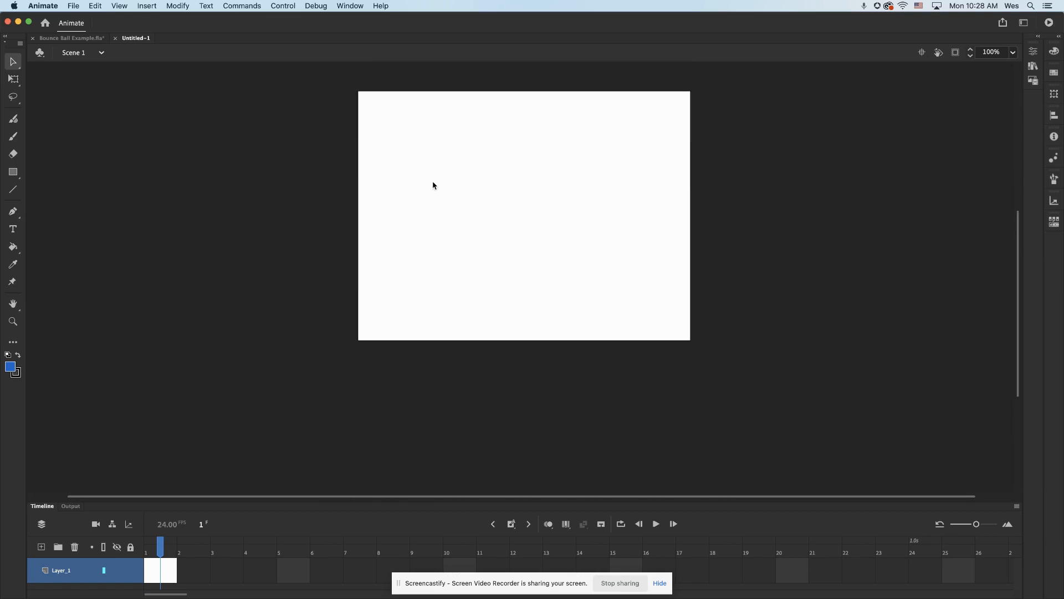
scroll(432, 182, "down", 3)
scroll(432, 182, "right", 2)
scroll(433, 185, "up", 2)
scroll(433, 185, "left", 4)
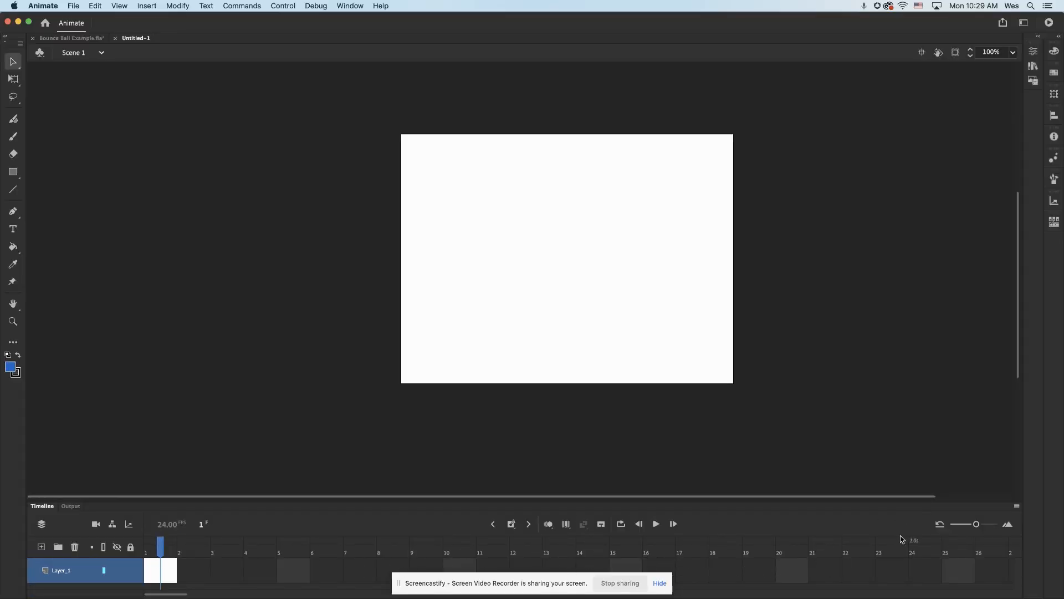
Narrow the frames shown in the timeline and enlarge the timeline area to make room for more layers
left_click_drag(977, 525, 941, 525)
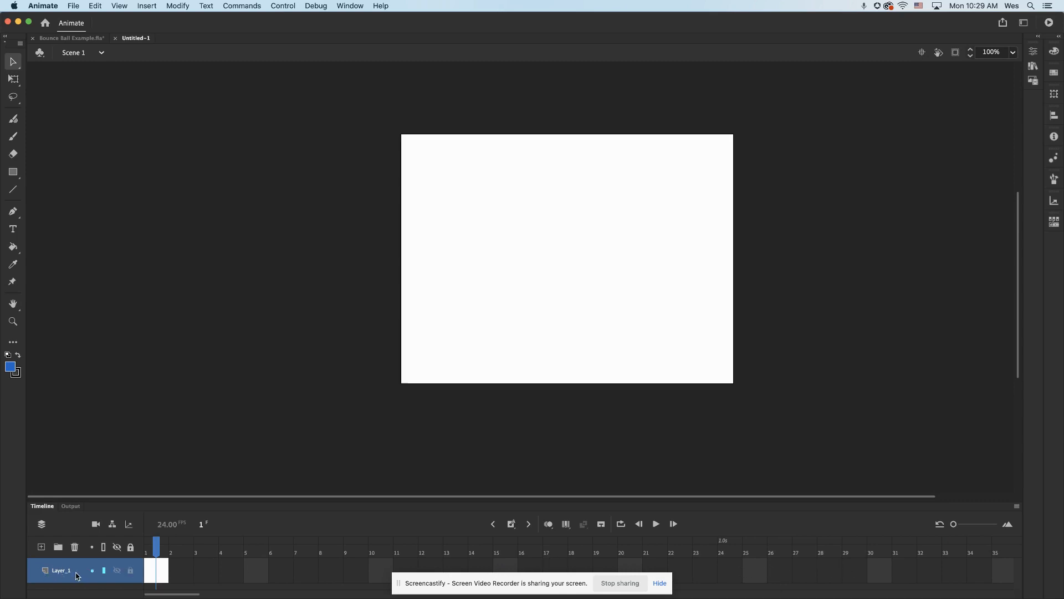
left_click_drag(213, 503, 214, 400)
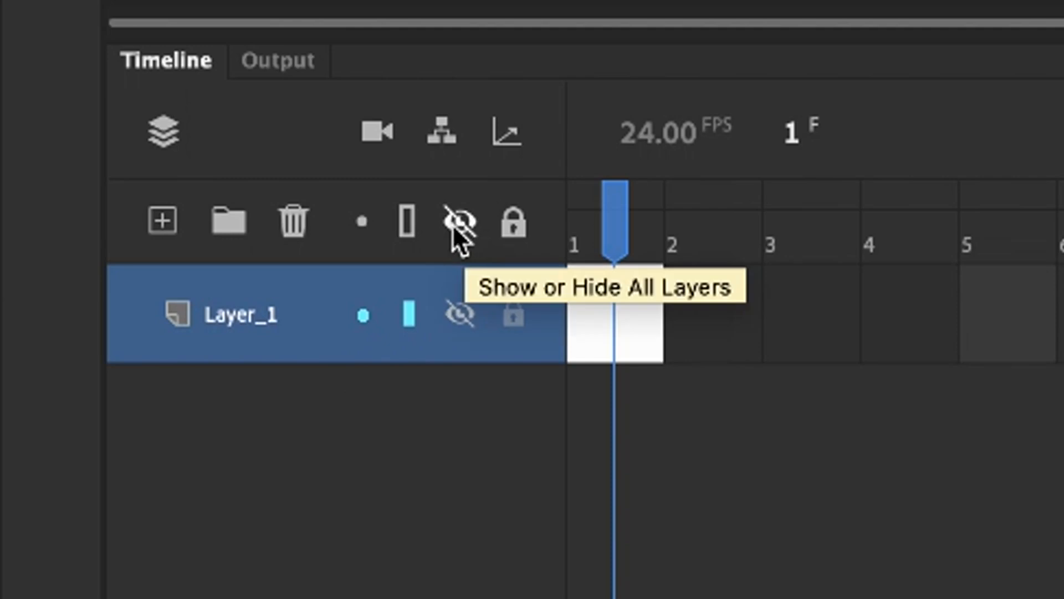
left_click(458, 321)
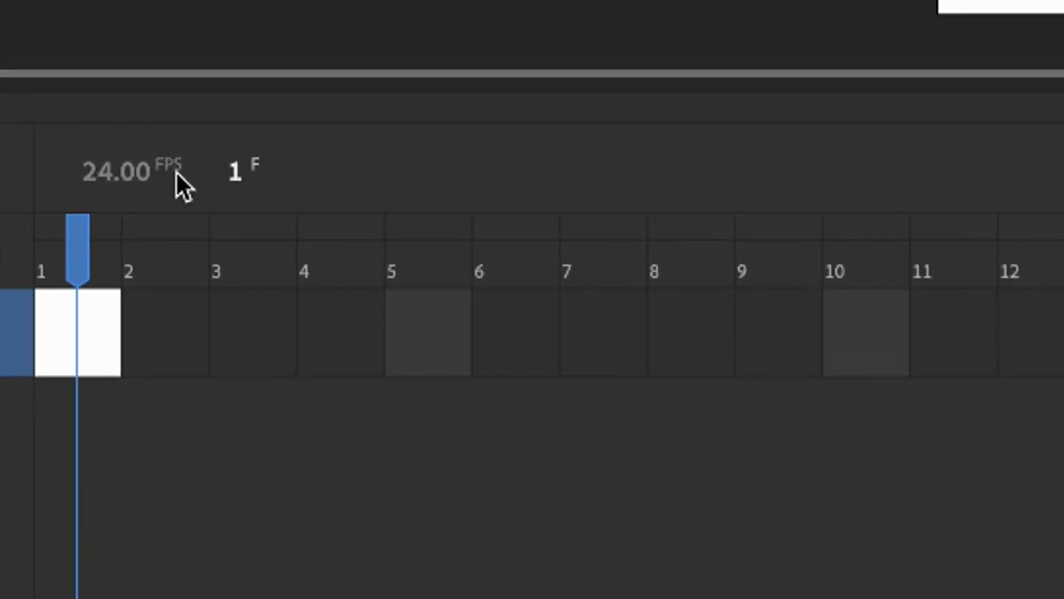
Insert a keyframe at frame 2 of Layer_1
left_click(78, 339)
left_click_drag(79, 339, 172, 364)
left_click(88, 341)
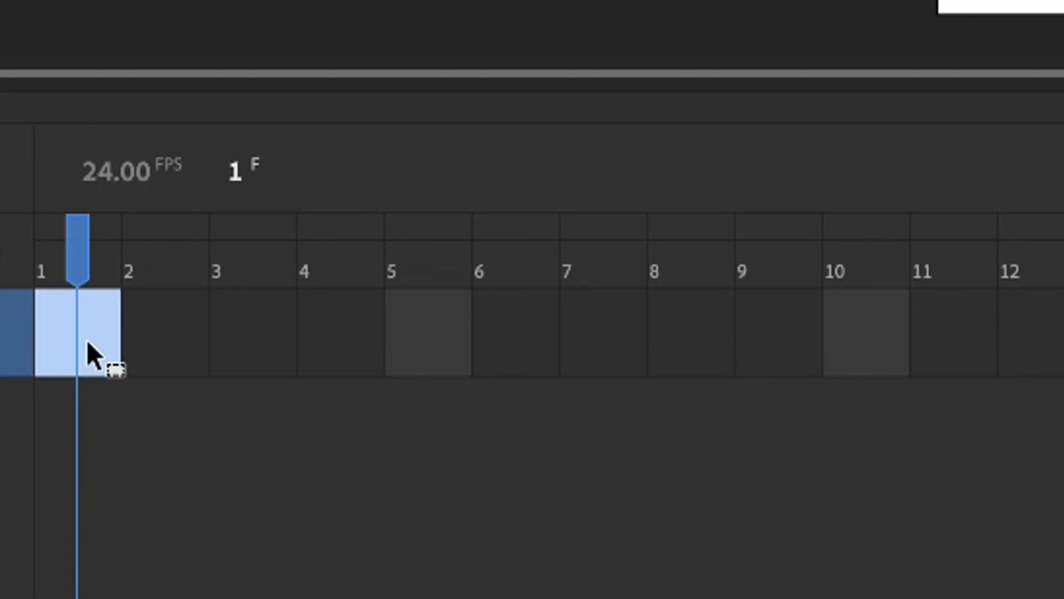
left_click(161, 337)
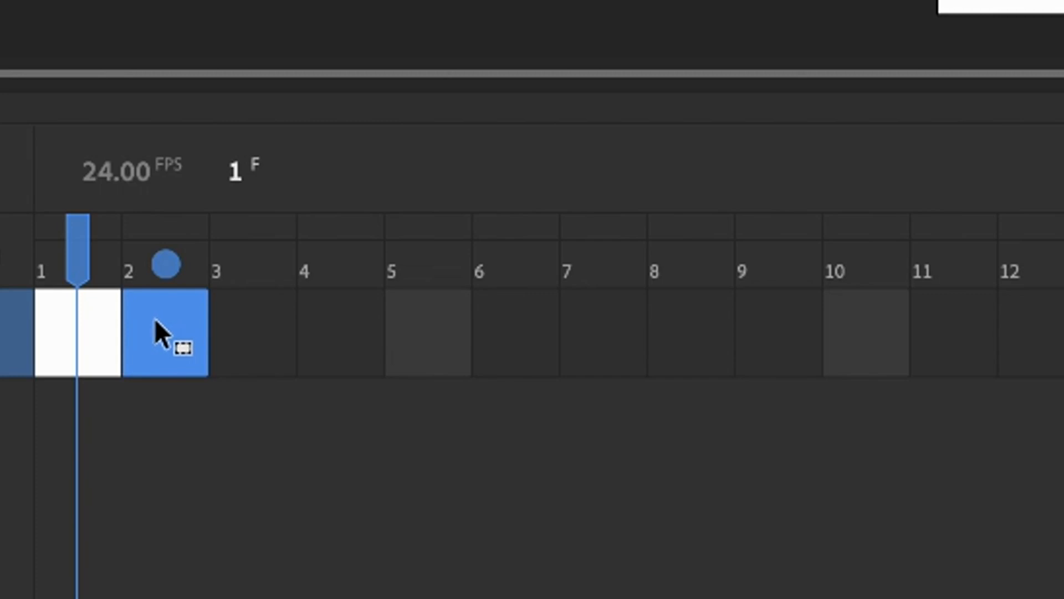
left_click_drag(72, 324, 74, 323)
right_click(151, 334)
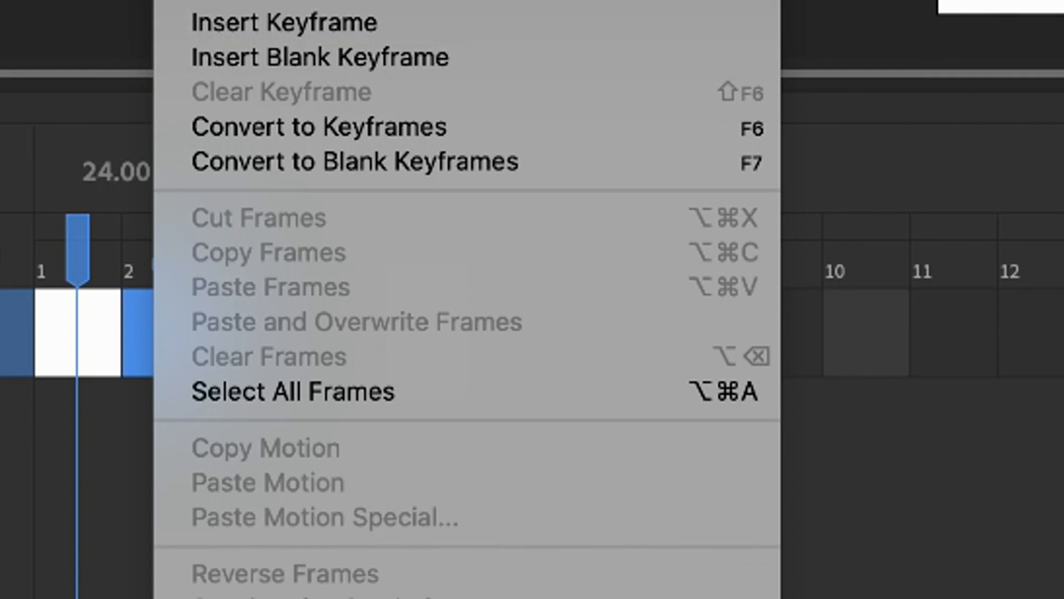
left_click(306, 16)
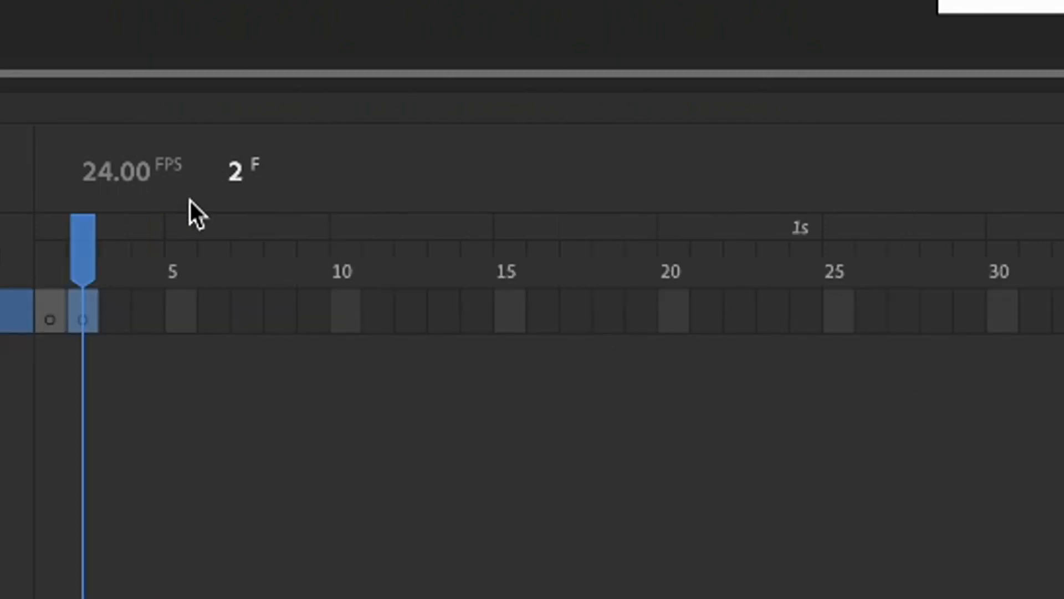
Remove frame 2 from Layer_1 and select frame 1
right_click(84, 306)
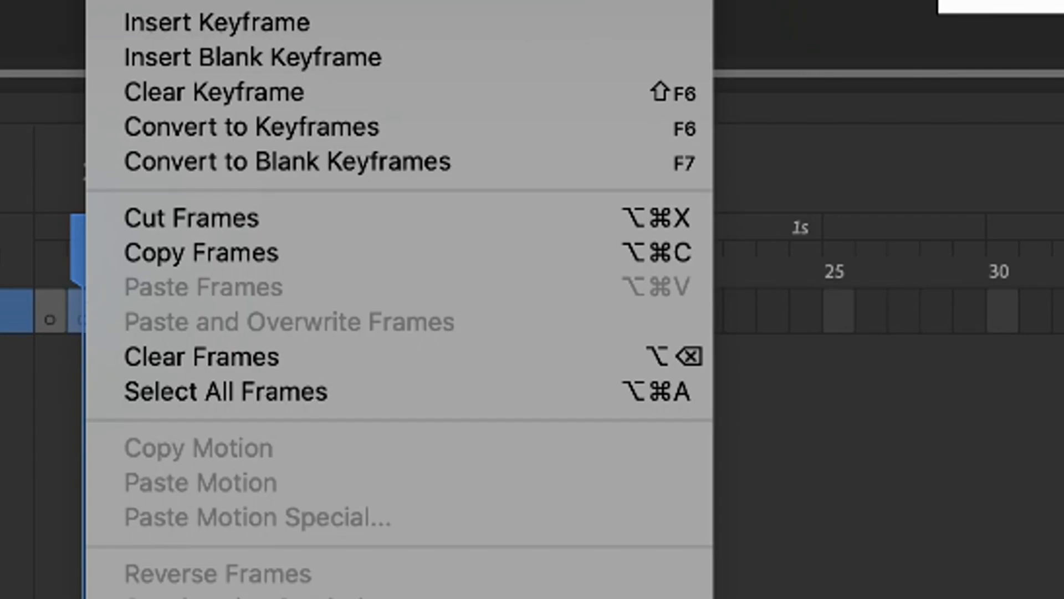
left_click(203, 0)
left_click(53, 297)
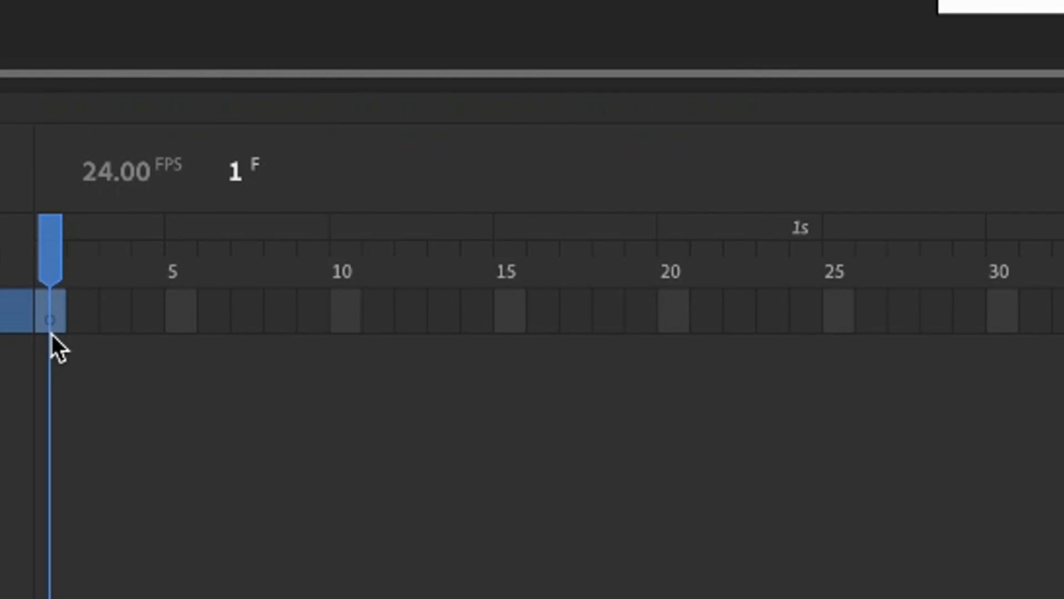
Draw a small blue circle with the Oval tool in the stage's upper-left corner on frame 1 of Layer_1
left_click(52, 241)
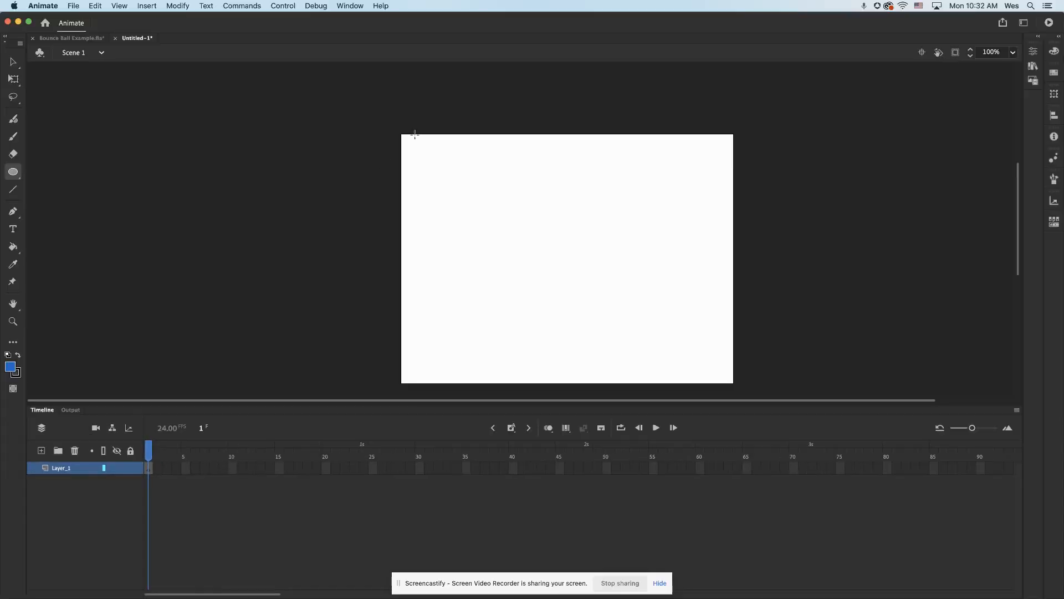
left_click_drag(405, 139, 421, 155)
scroll(87, 138, "up", 2)
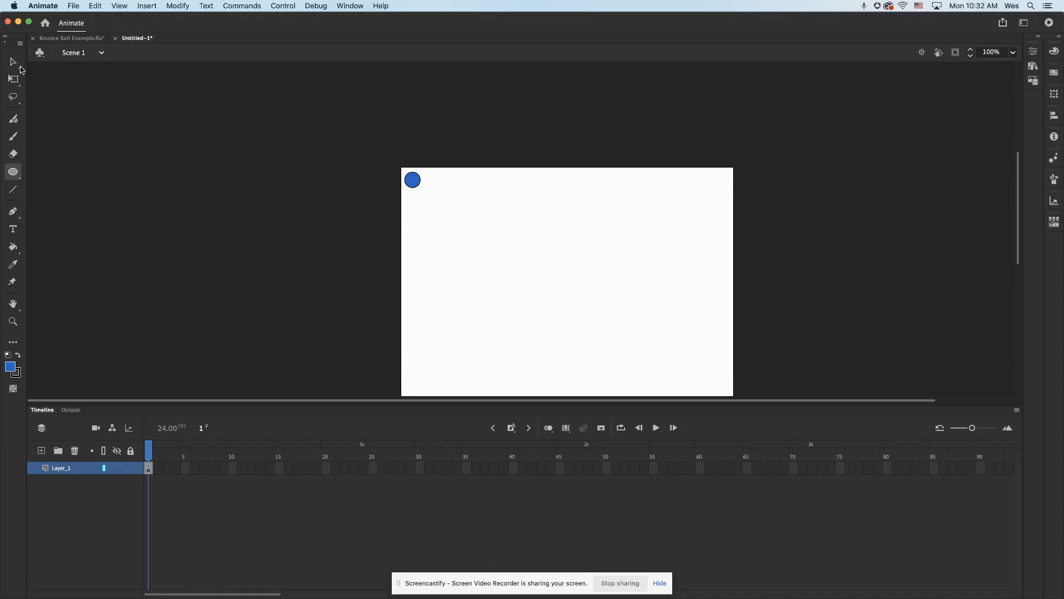
left_click(18, 65)
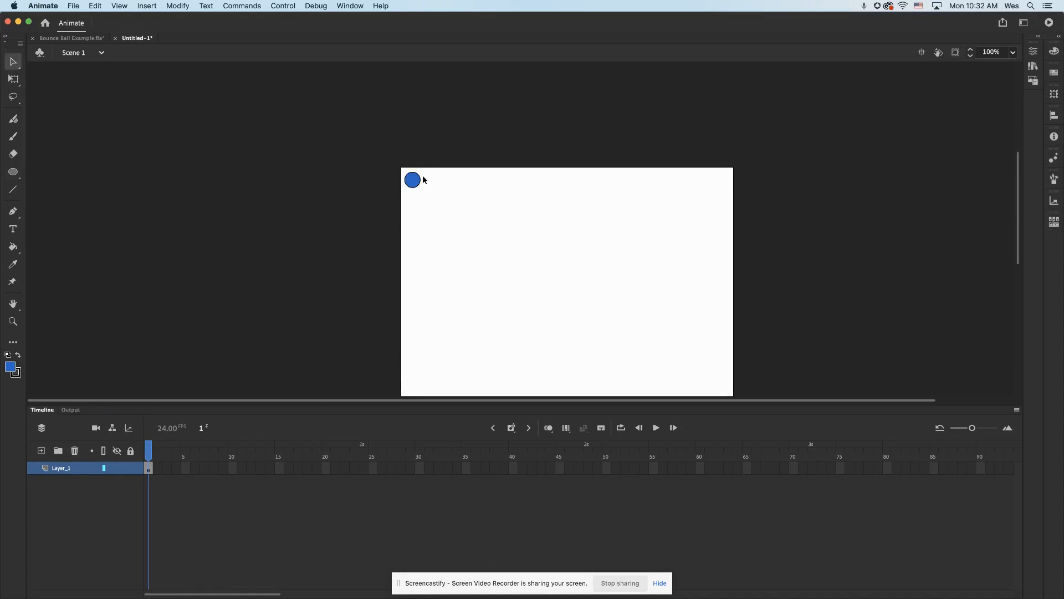
mouse_move(419, 175)
left_mouse_down()
mouse_move(419, 190)
mouse_move(413, 183)
left_mouse_up()
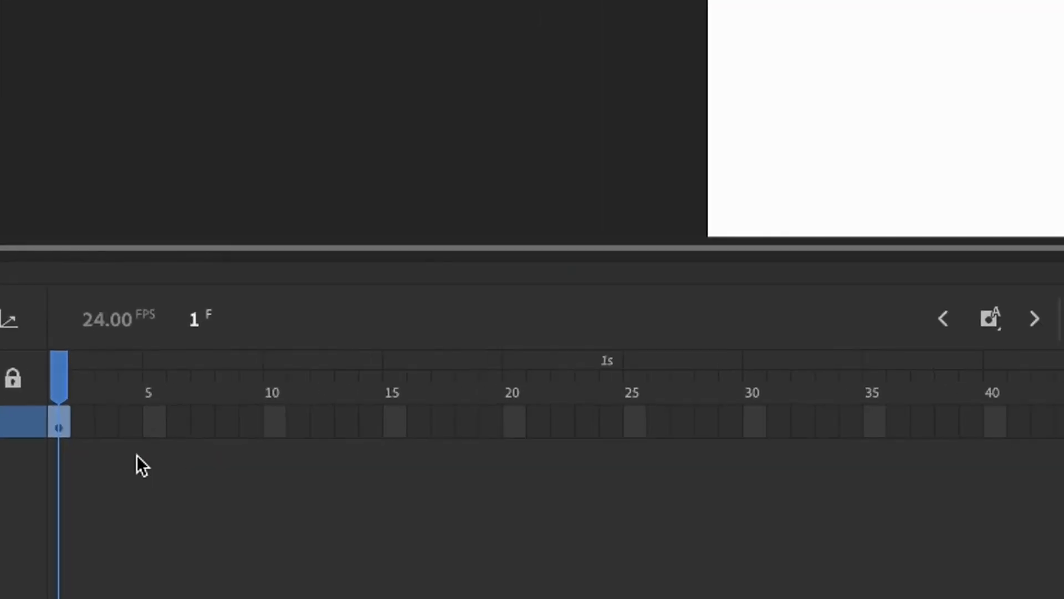
left_click(136, 455)
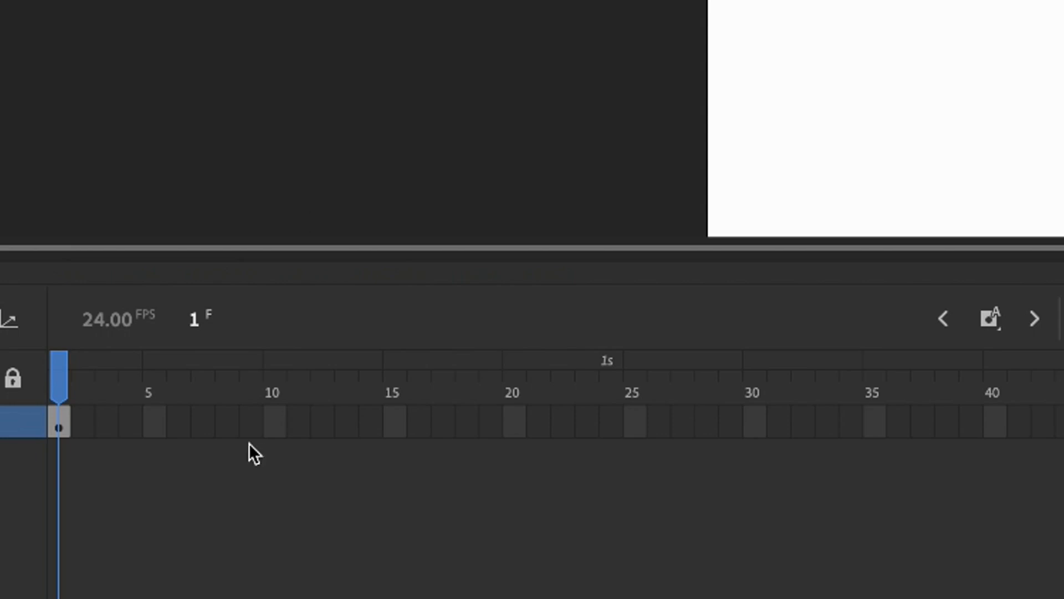
Insert a regular frame at frame 2 of Layer_1 to extend the ball's first drawing
left_click(82, 427)
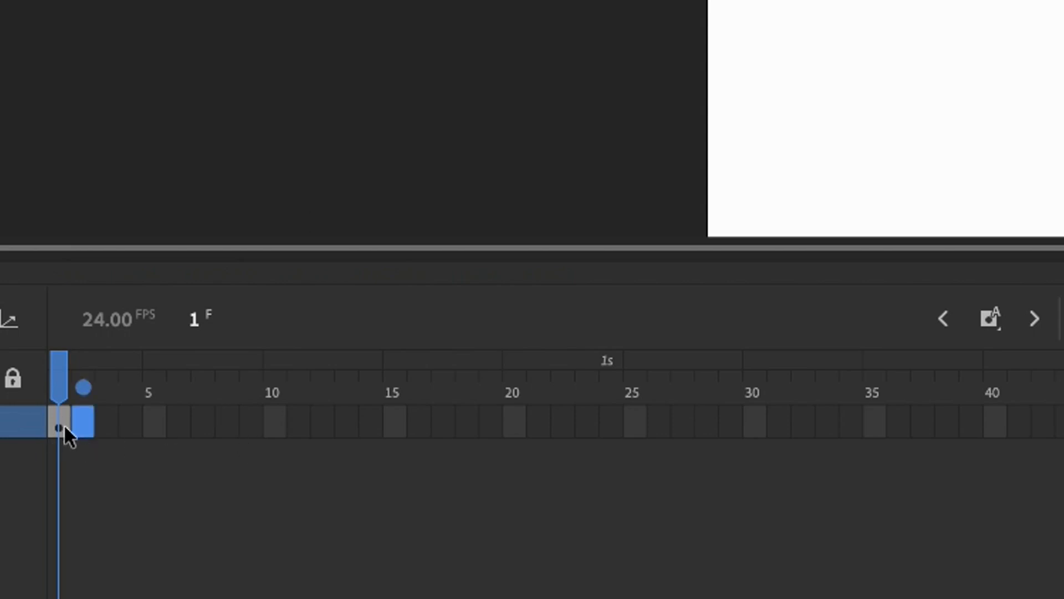
right_click(85, 421)
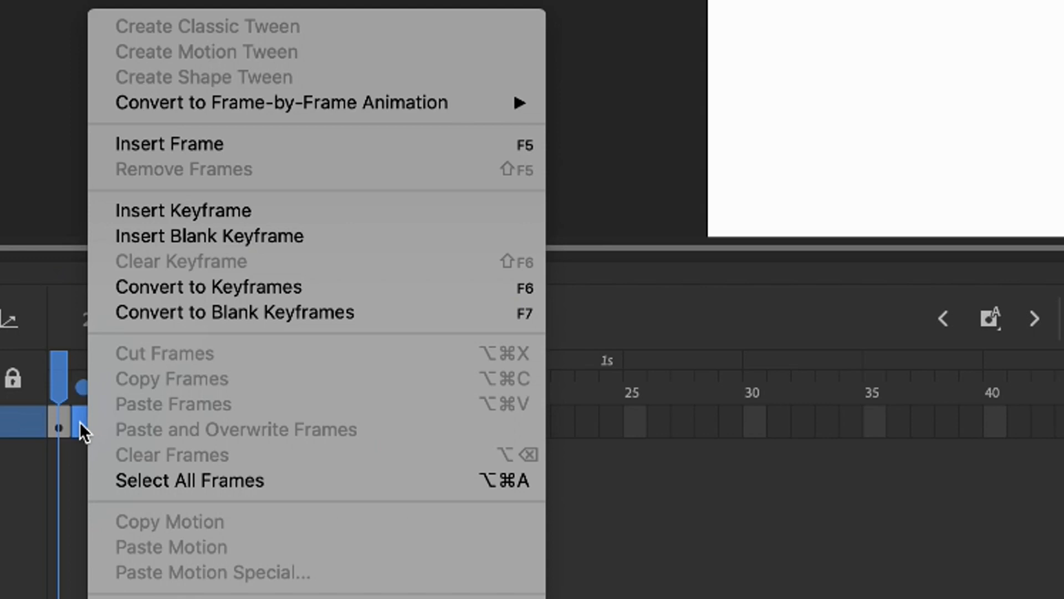
left_click(152, 143)
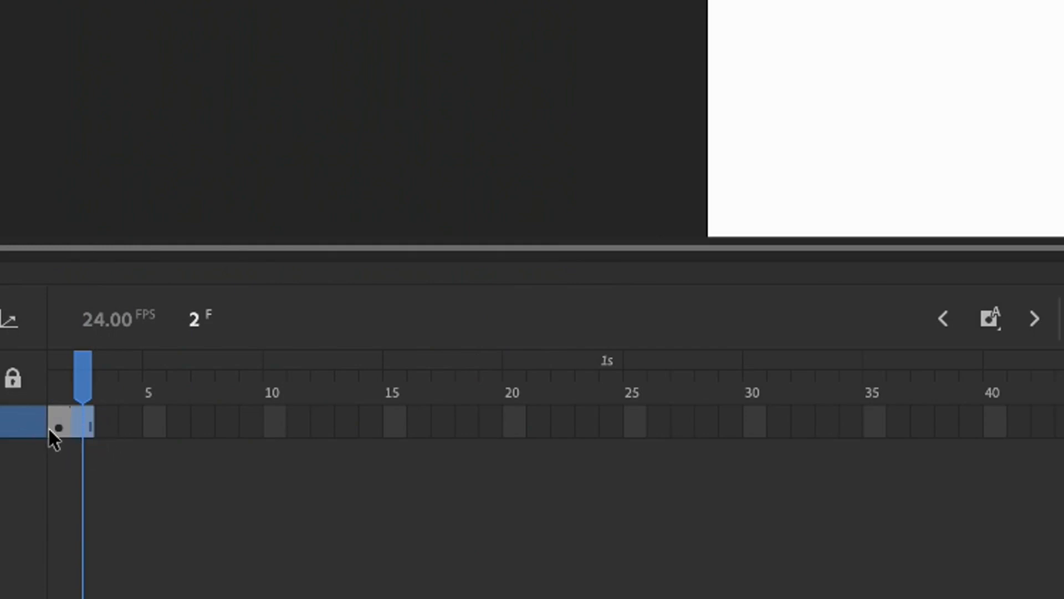
Insert a keyframe at frame 3 of Layer_1 and keep frame 3 as the current frame
left_click(105, 430)
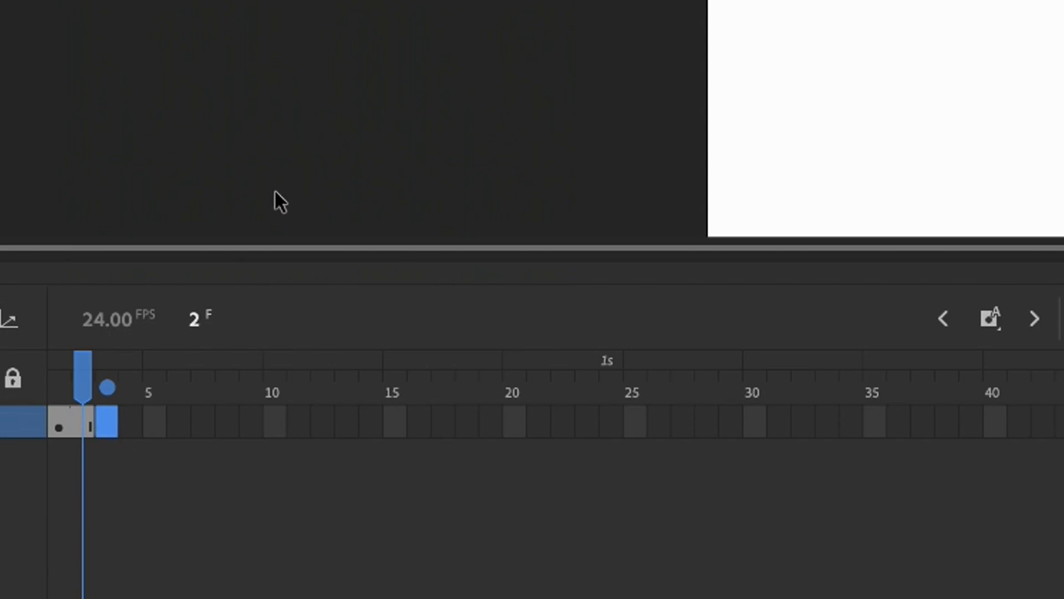
right_click(104, 420)
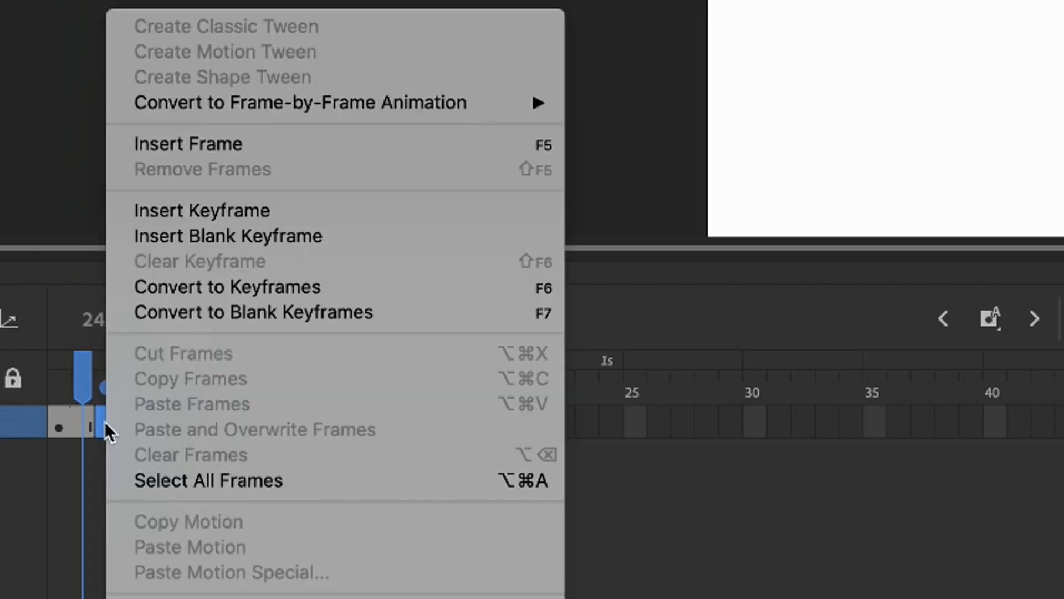
left_click(164, 211)
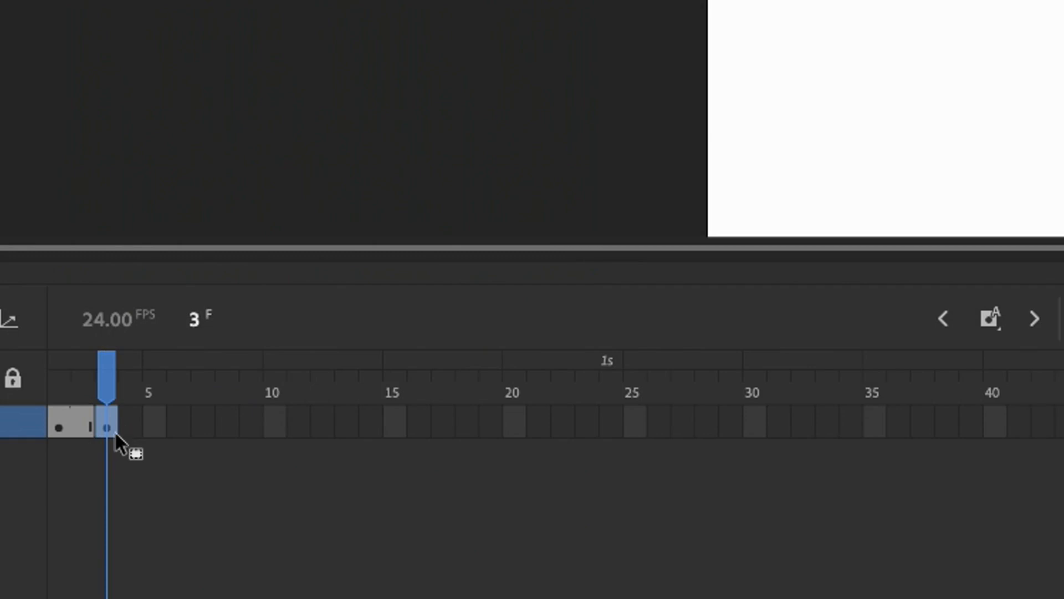
left_click(54, 422)
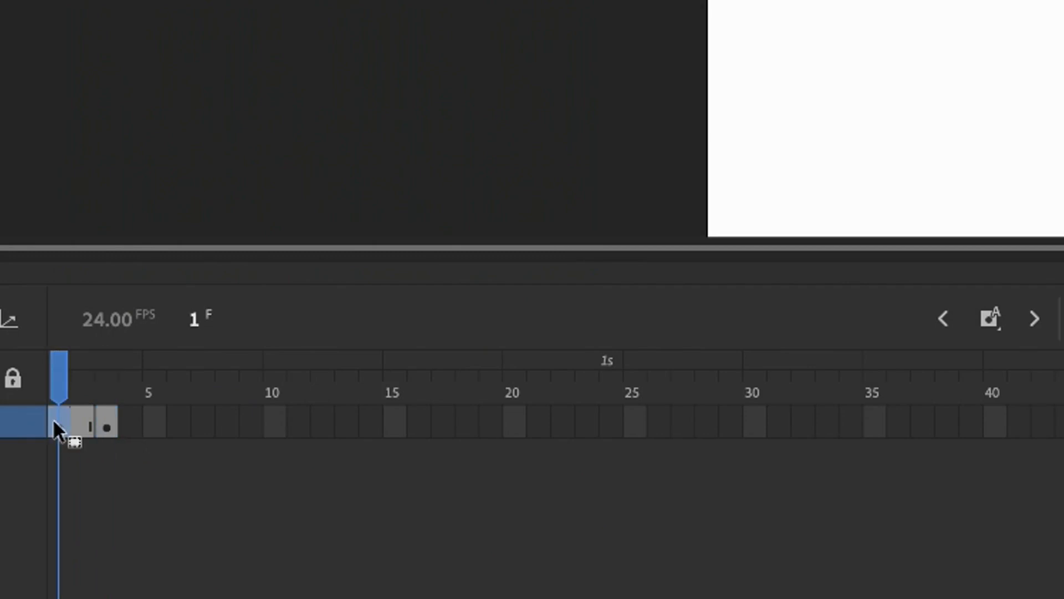
left_click(107, 421)
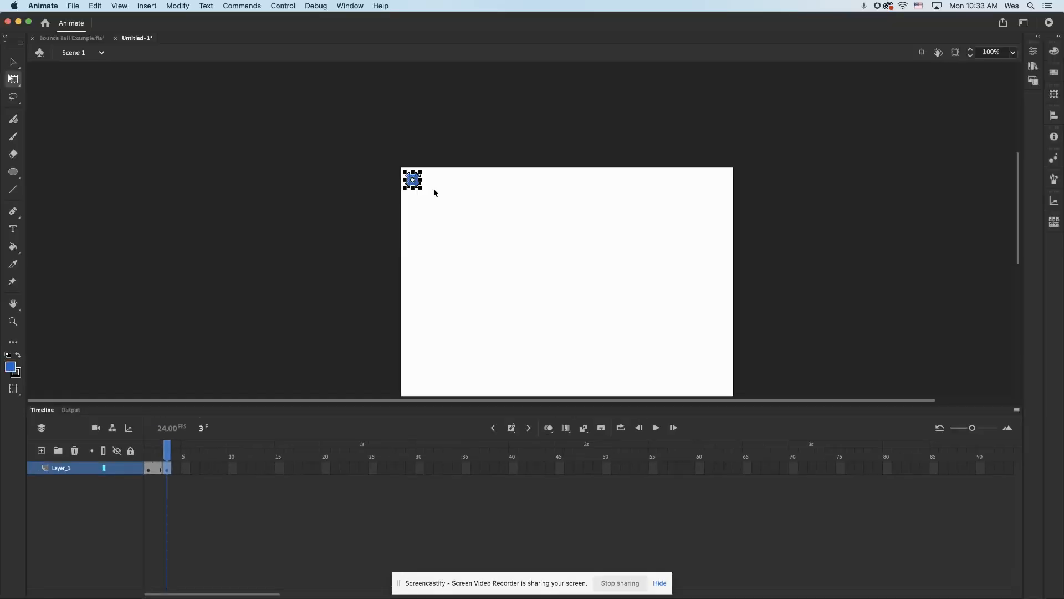
Move the ball slightly down and to the right on frame 3 and turn on onion skinning back to frame 1
left_click_drag(417, 185, 428, 205)
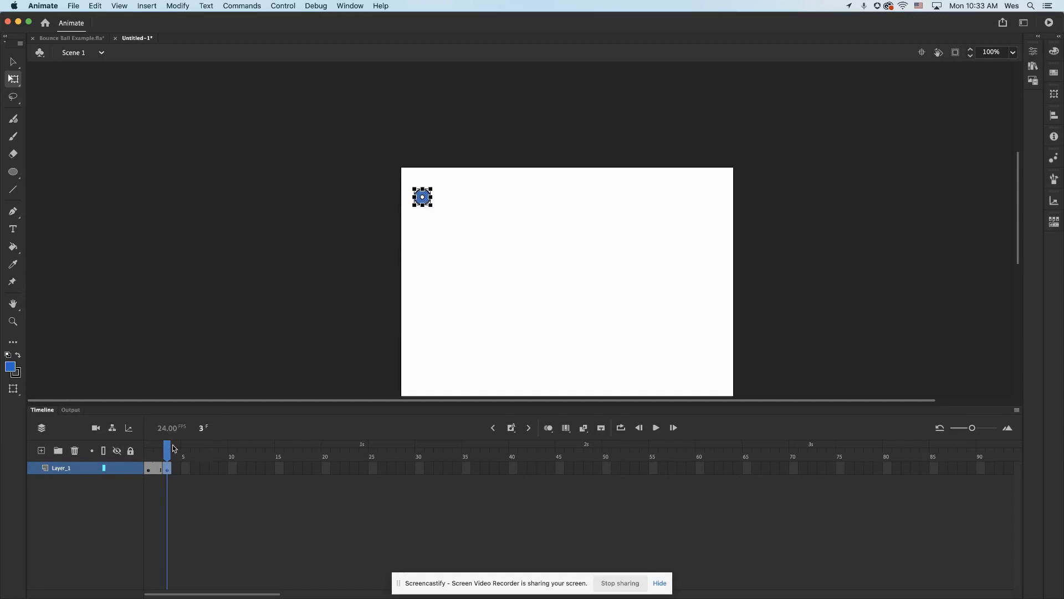
mouse_move(168, 454)
left_mouse_down()
mouse_move(148, 455)
mouse_move(169, 459)
left_mouse_up()
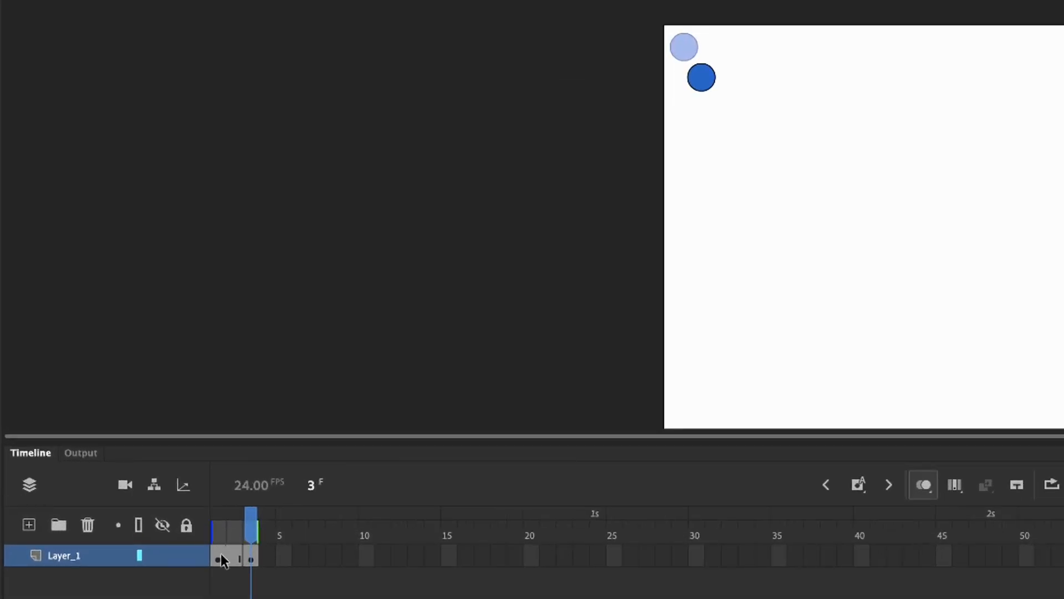
mouse_move(232, 535)
left_mouse_down()
mouse_move(251, 536)
mouse_move(204, 541)
left_mouse_up()
Insert a regular frame at frame 4 of Layer_1 to hold the second ball position and make frame 4 current
right_click(264, 560)
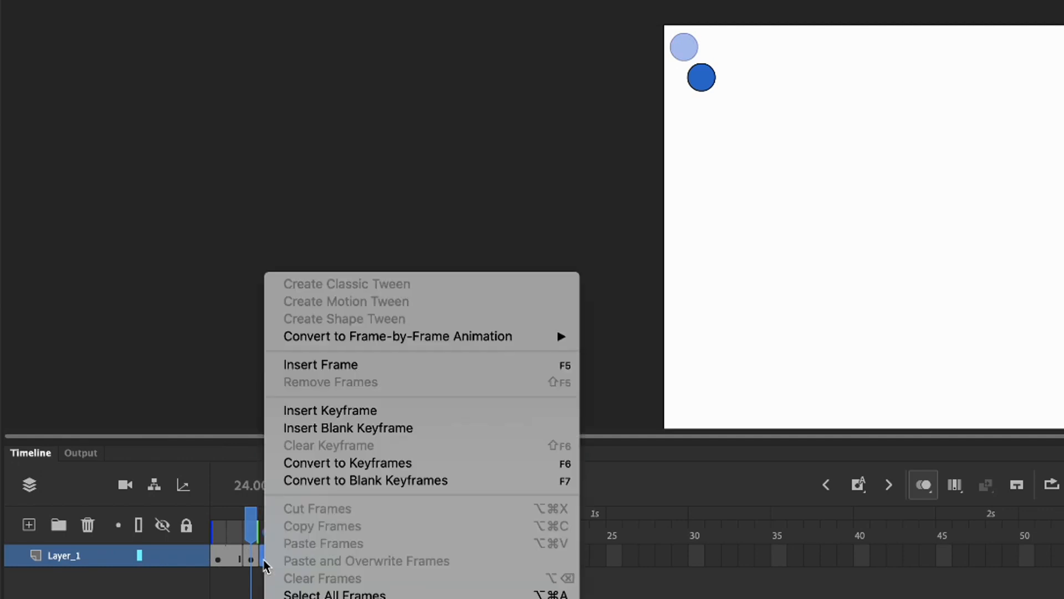
left_click(316, 370)
mouse_move(269, 530)
left_mouse_down()
mouse_move(217, 531)
mouse_move(271, 534)
left_mouse_up()
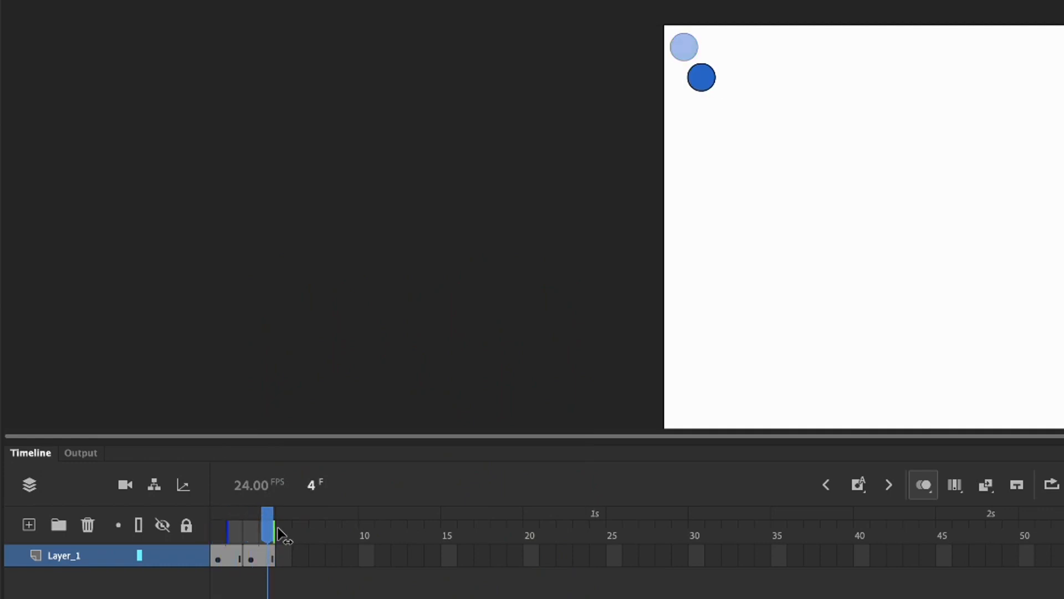
Compare frames 3 and 4 of Layer_1 by switching between them to examine how the keyframe's ball position is held
left_click(270, 560)
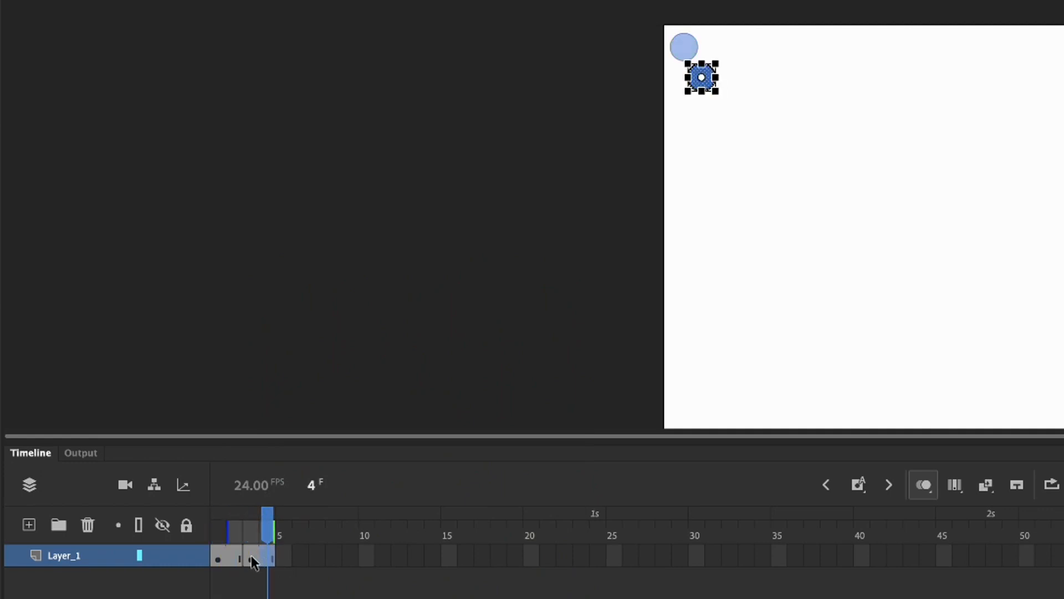
left_click(251, 558)
left_click(270, 559)
left_click(251, 556)
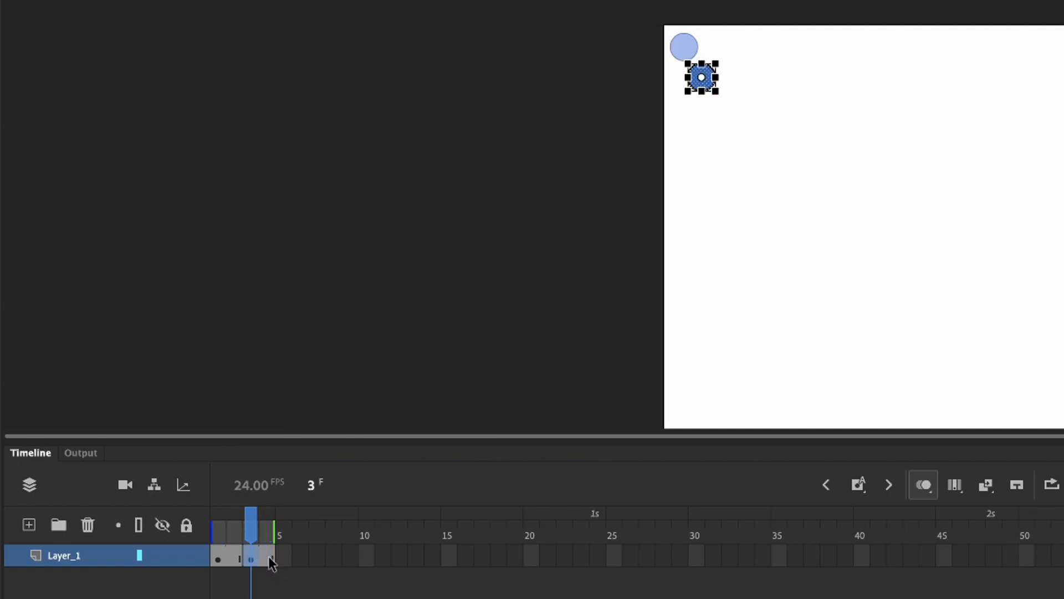
left_click(268, 557)
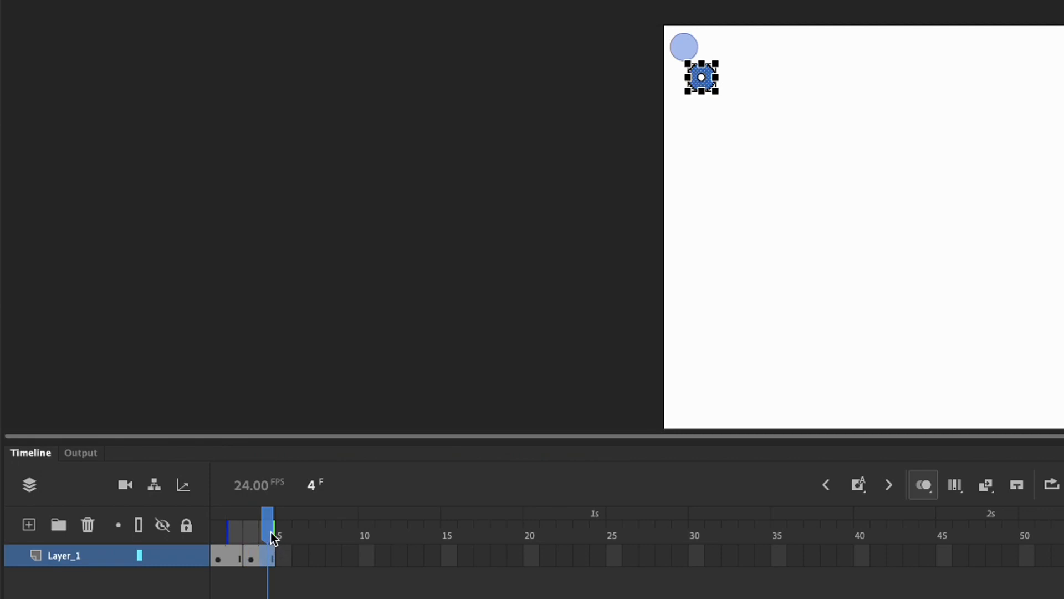
left_click(270, 531)
left_click(254, 536)
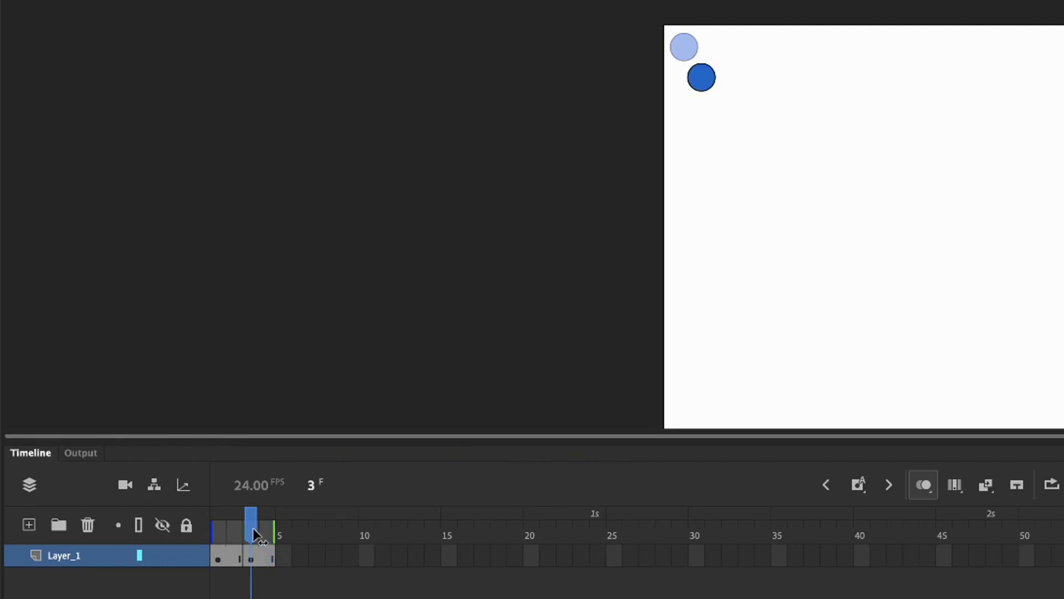
left_click(249, 558)
left_click(269, 558)
left_click(251, 556)
left_click(269, 555)
left_click(253, 557)
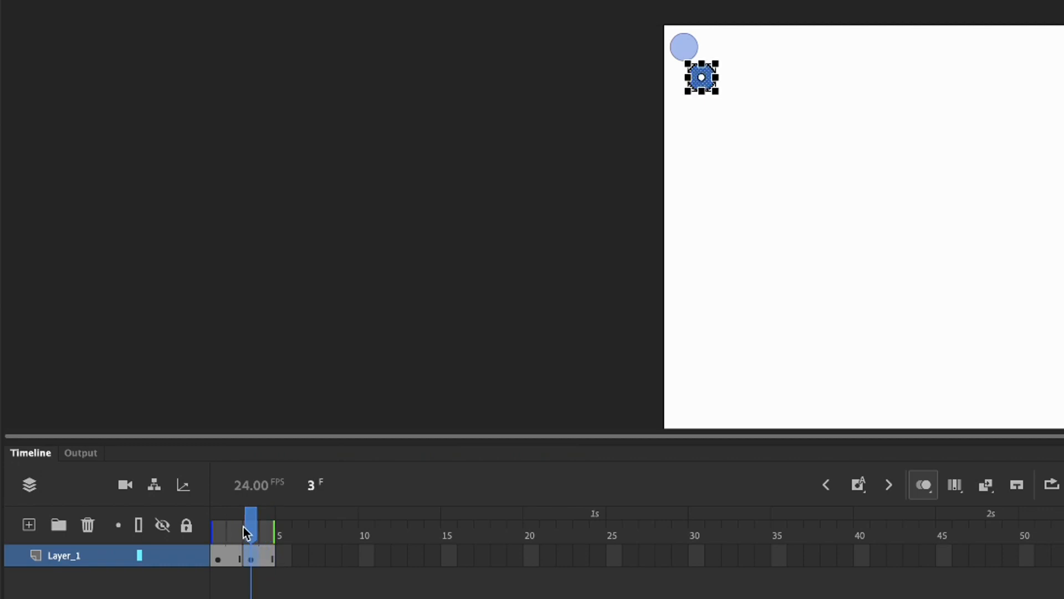
mouse_move(254, 526)
left_mouse_down()
mouse_move(219, 527)
mouse_move(269, 527)
left_mouse_up()
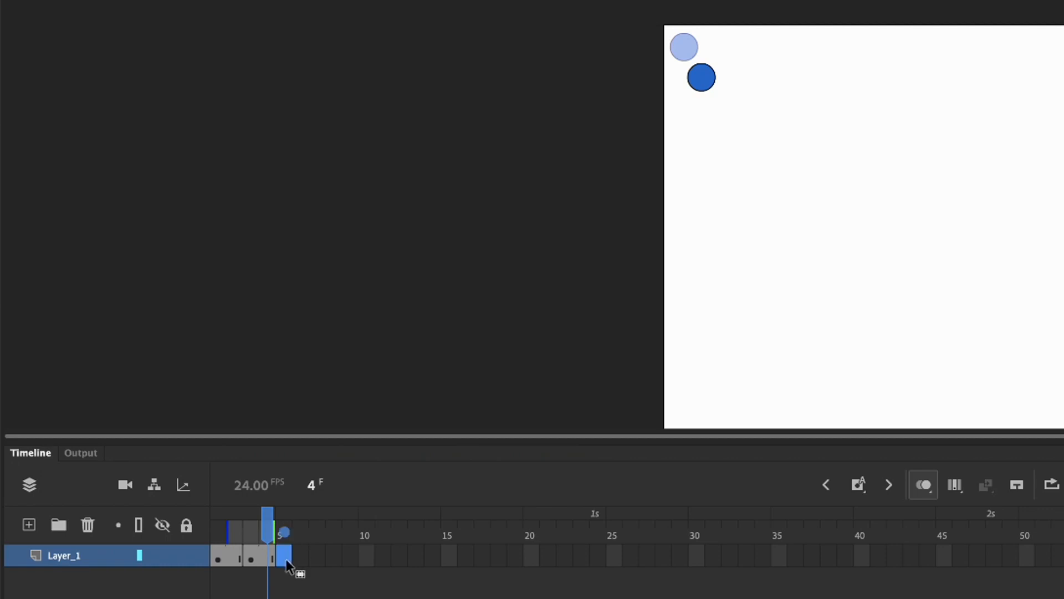
Insert a keyframe at frame 5 of Layer_1 and extend its drawing through frame 6 with a regular frame
right_click(286, 558)
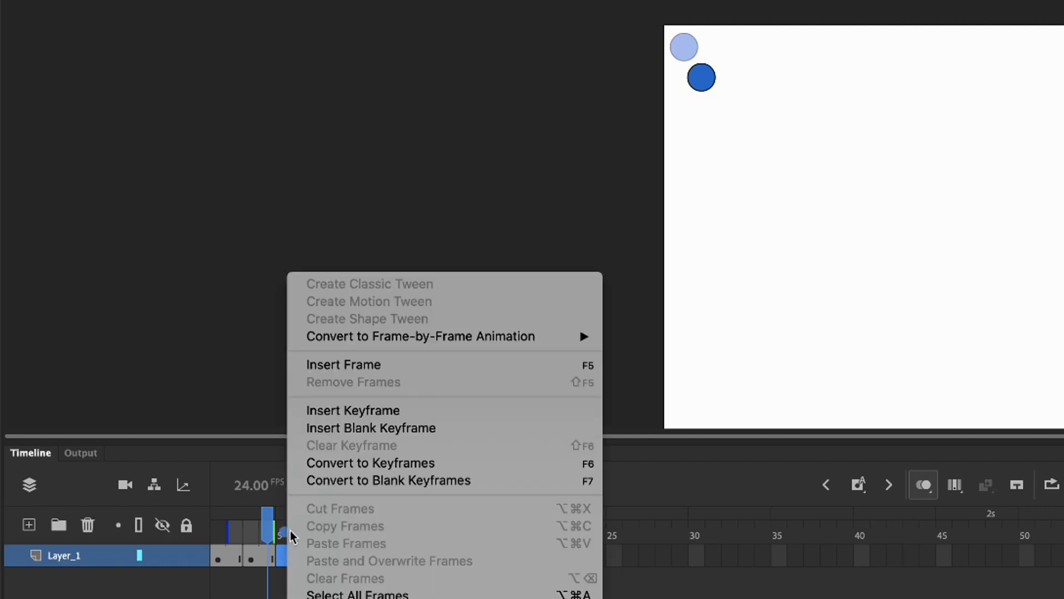
left_click(353, 412)
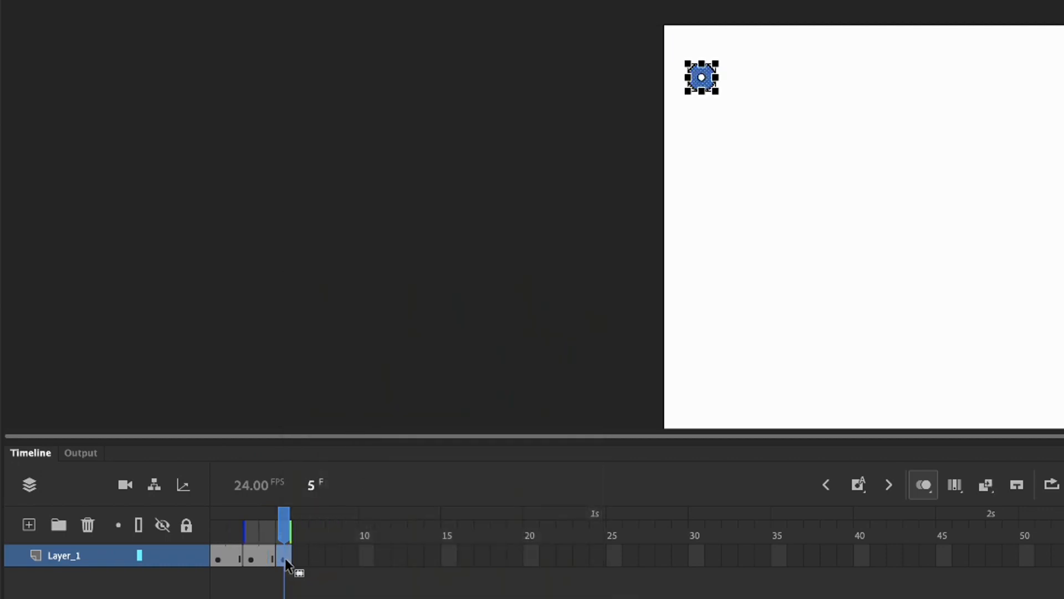
right_click(285, 558)
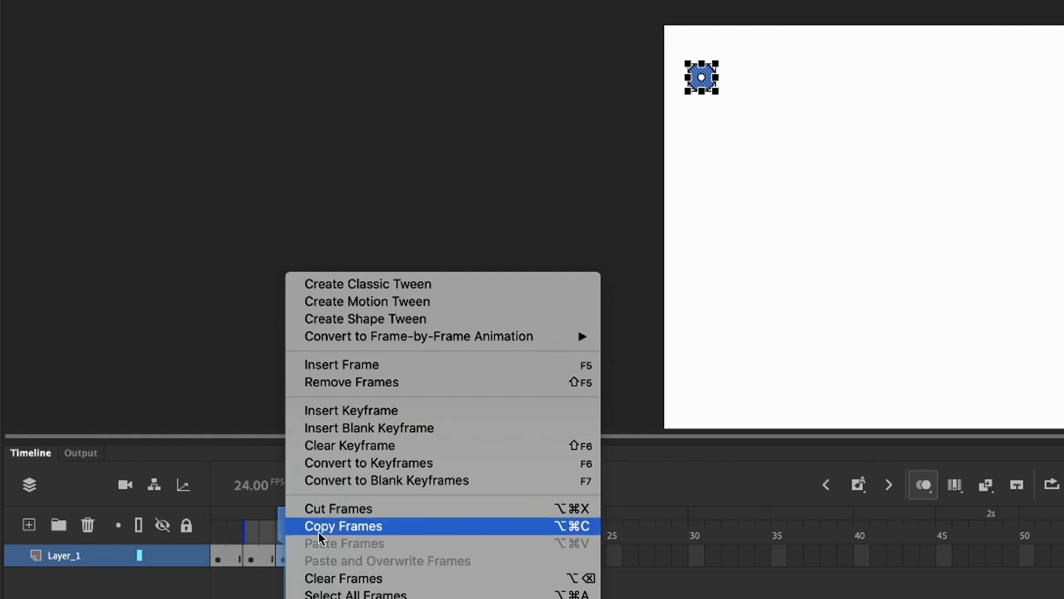
left_click(281, 553)
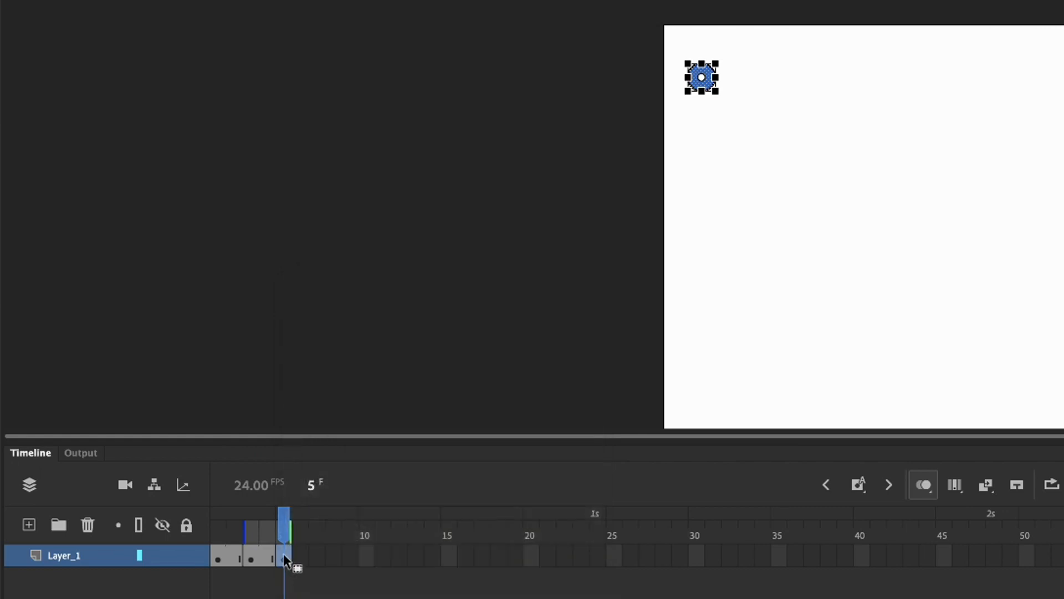
key("F5")
Move the ball farther down and slightly right on frame 5, and extend the onion-skin range back to frame 1
left_click_drag(708, 83, 720, 117)
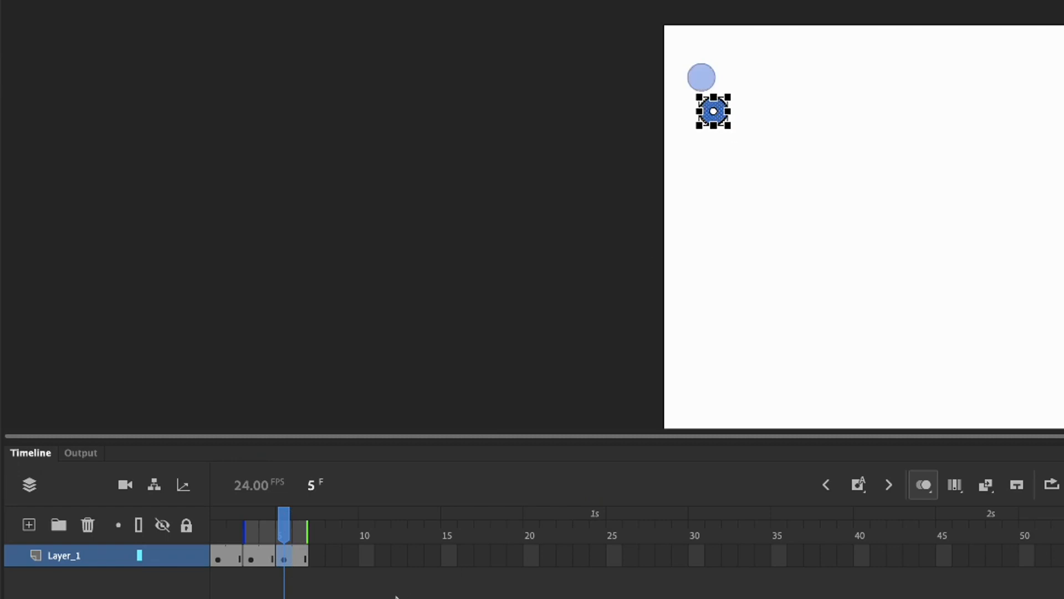
left_click_drag(246, 534, 213, 533)
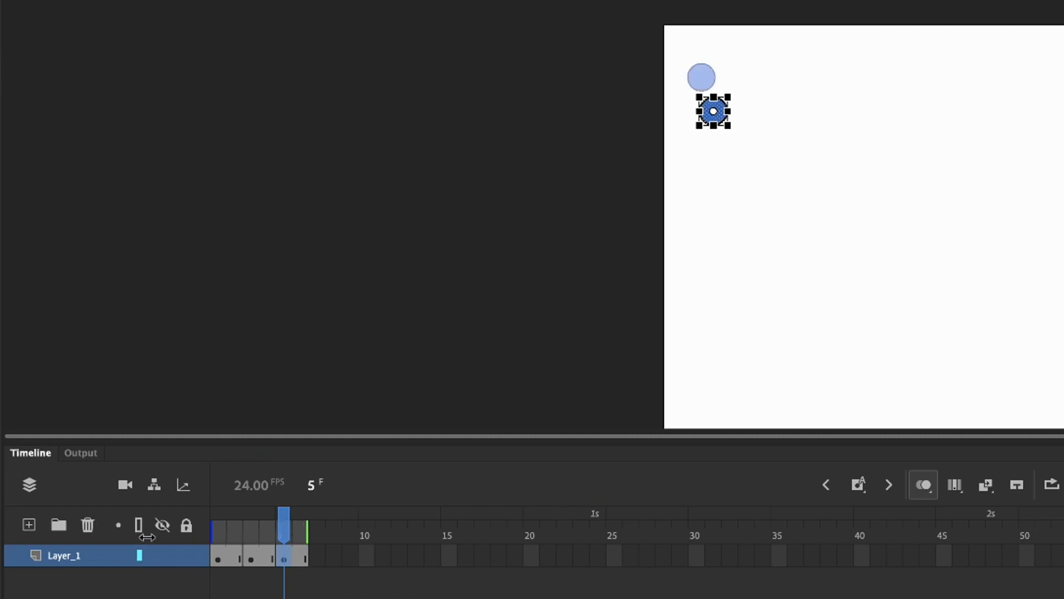
mouse_move(307, 527)
left_mouse_down()
mouse_move(216, 529)
mouse_move(301, 531)
left_mouse_up()
left_click(250, 533)
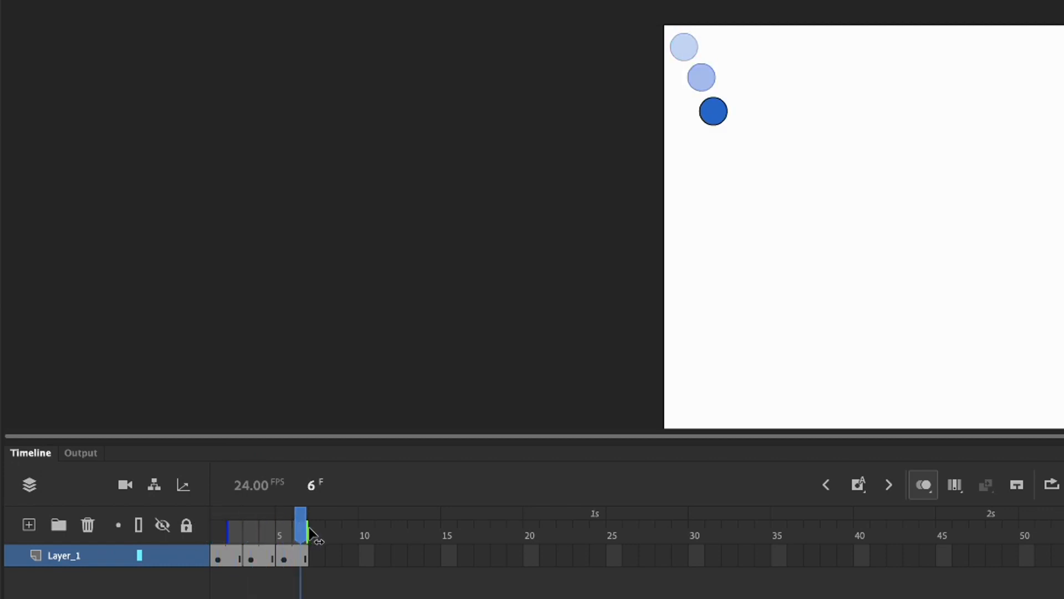
Insert a keyframe at frame 7 of Layer_1 and move its ball below and right of the previous position
right_click(314, 559)
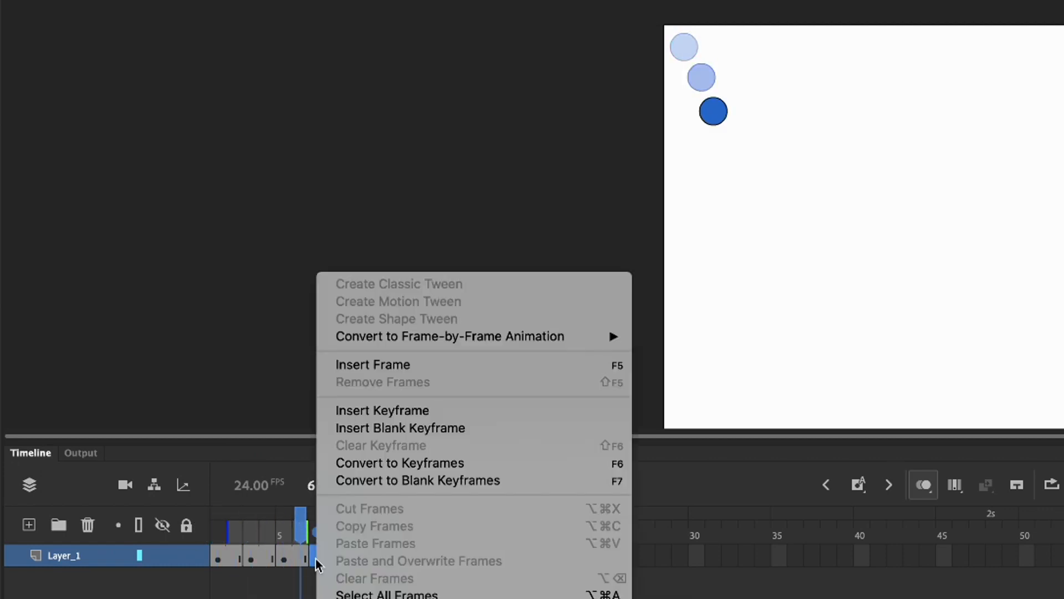
left_click(348, 415)
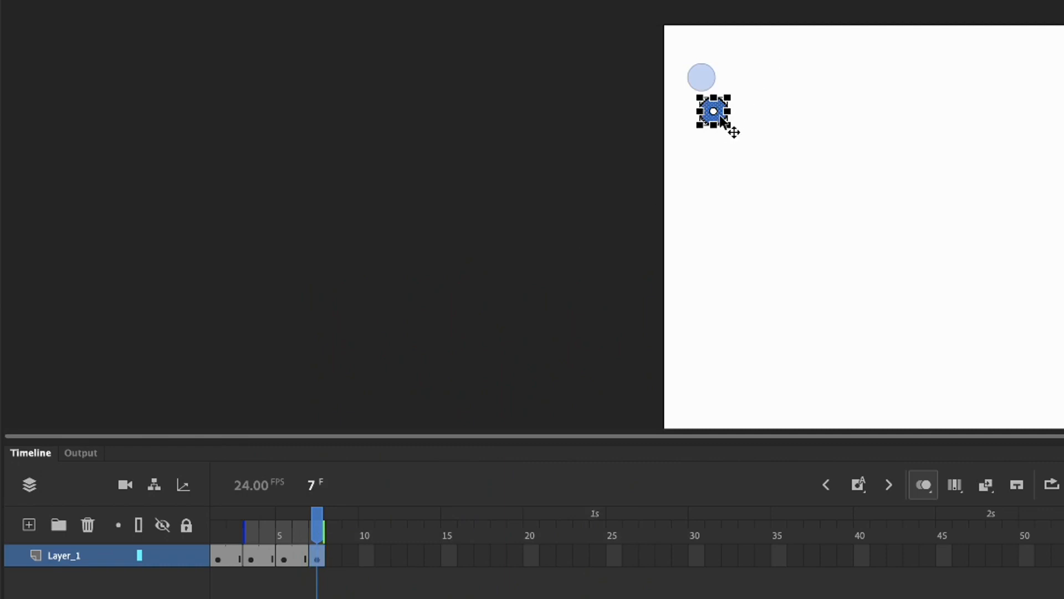
left_click_drag(722, 121, 736, 159)
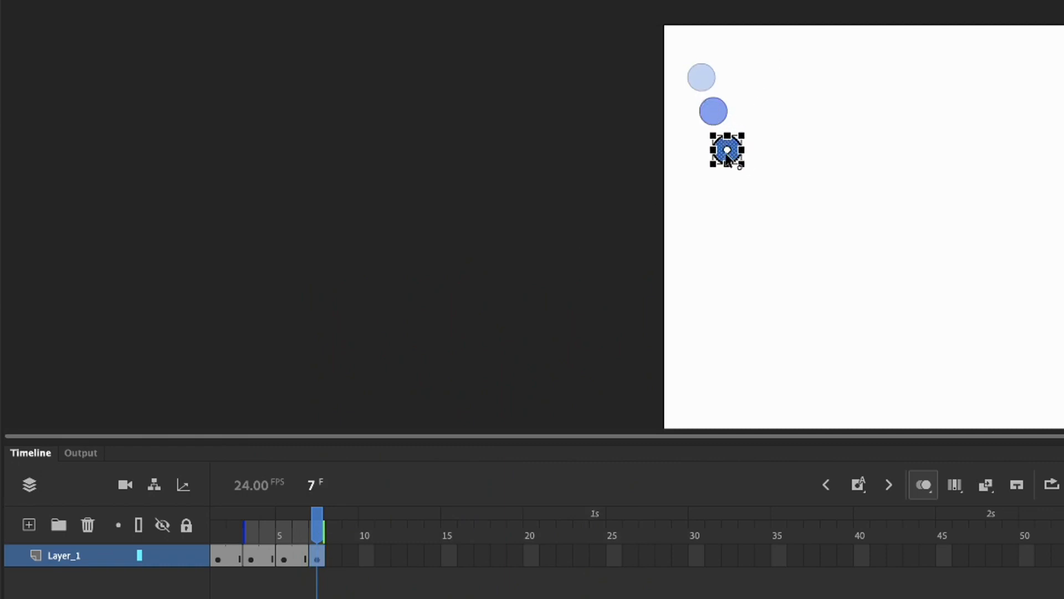
Insert a regular frame at frame 8 of Layer_1 to hold the frame 7 drawing, and make frame 8 current
right_click(315, 556)
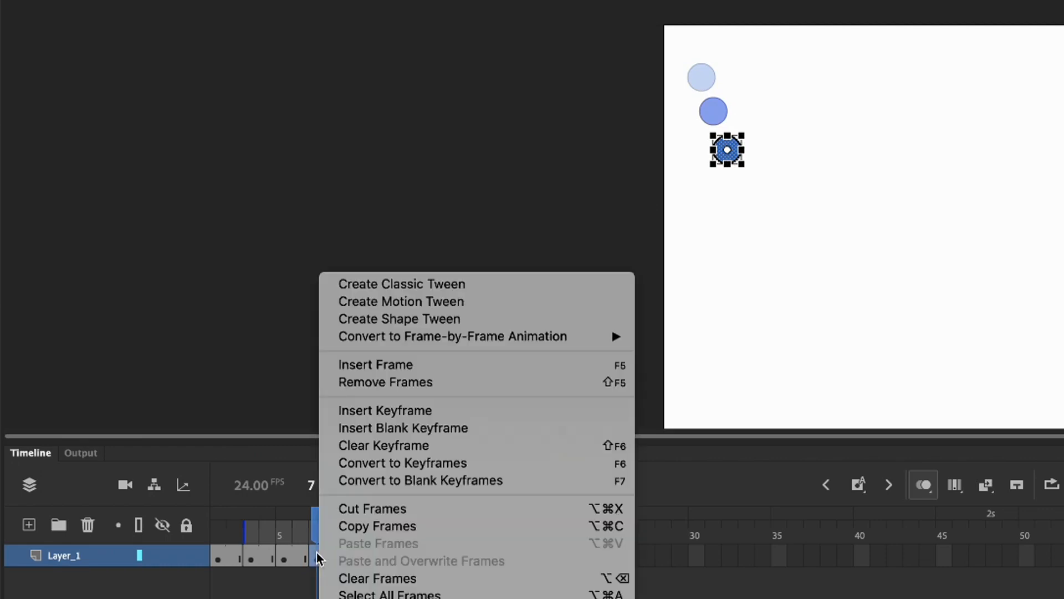
left_click(317, 553)
key("F5")
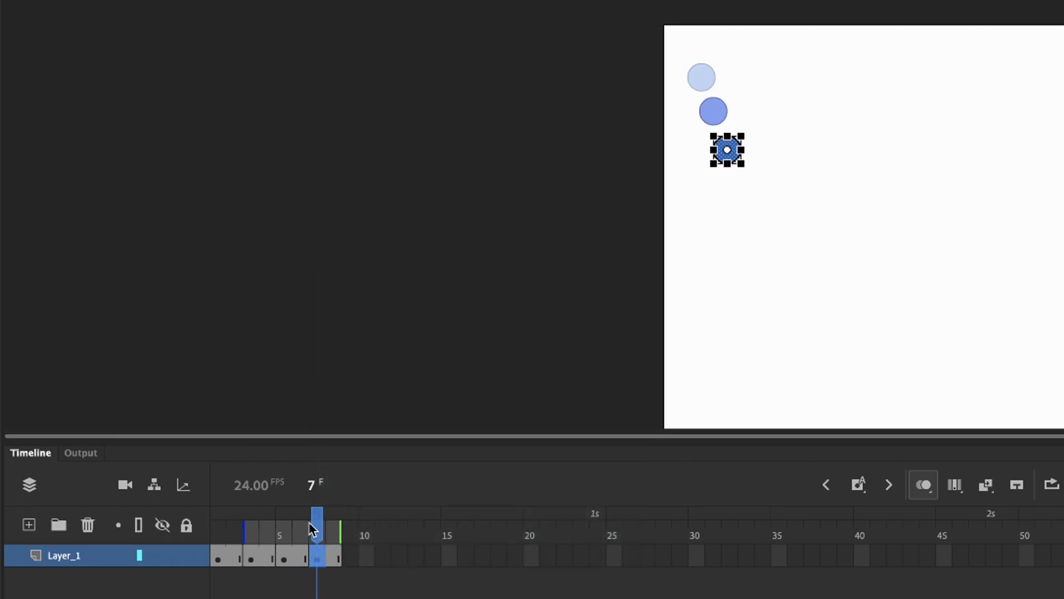
left_click_drag(310, 526, 336, 530)
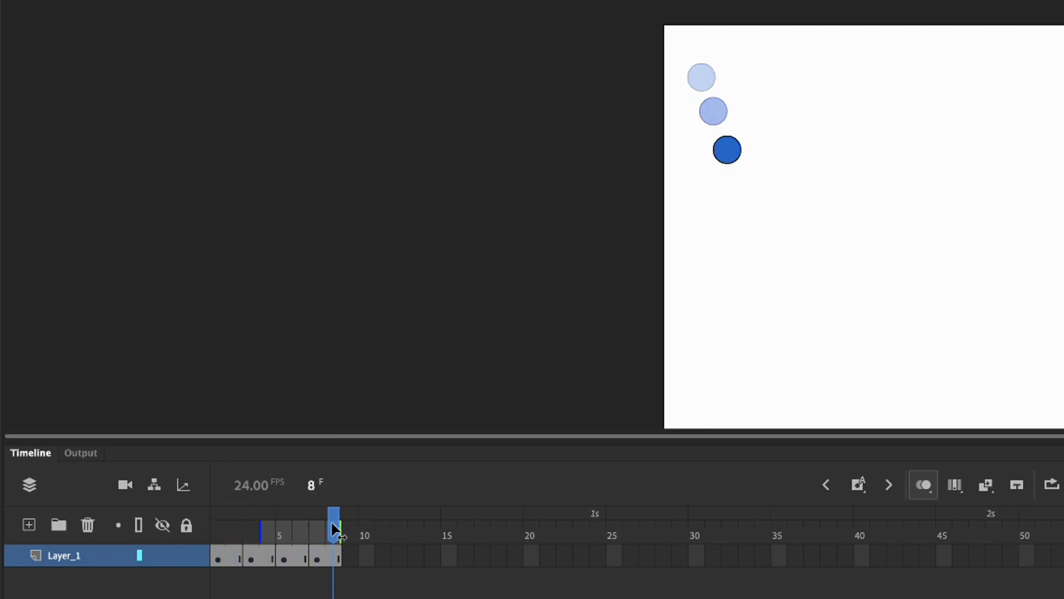
Add a keyframe at frame 9 held through frame 10, and move its ball farther down and to the right
right_click(351, 554)
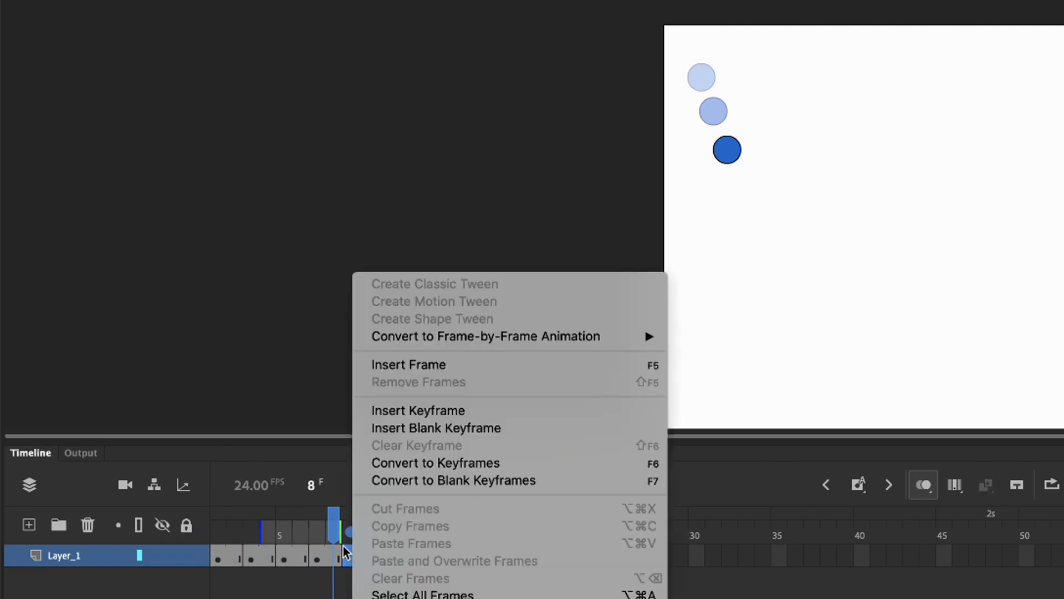
left_click(402, 411)
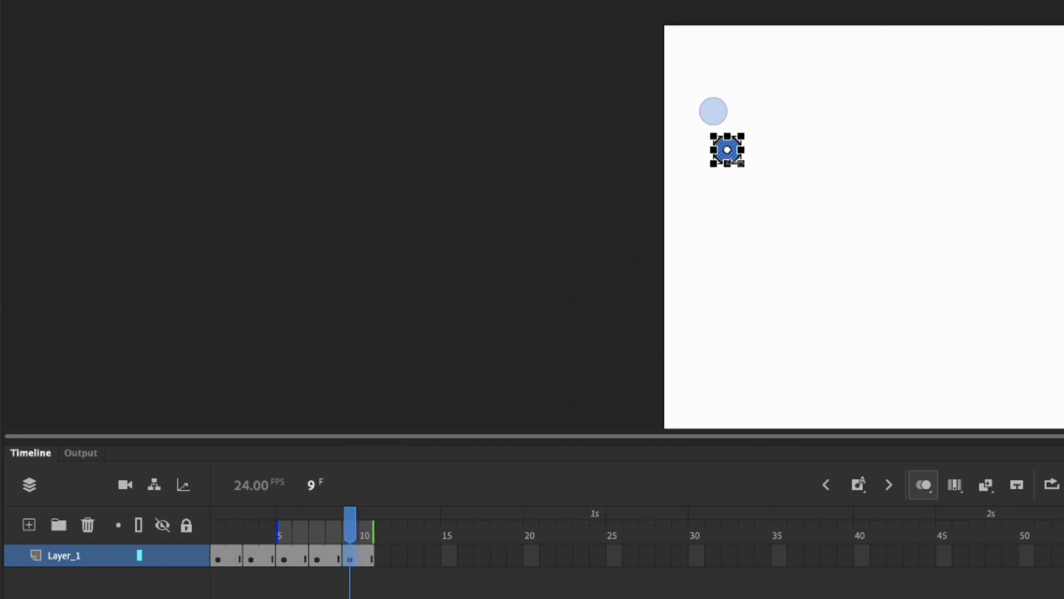
left_click_drag(735, 160, 758, 202)
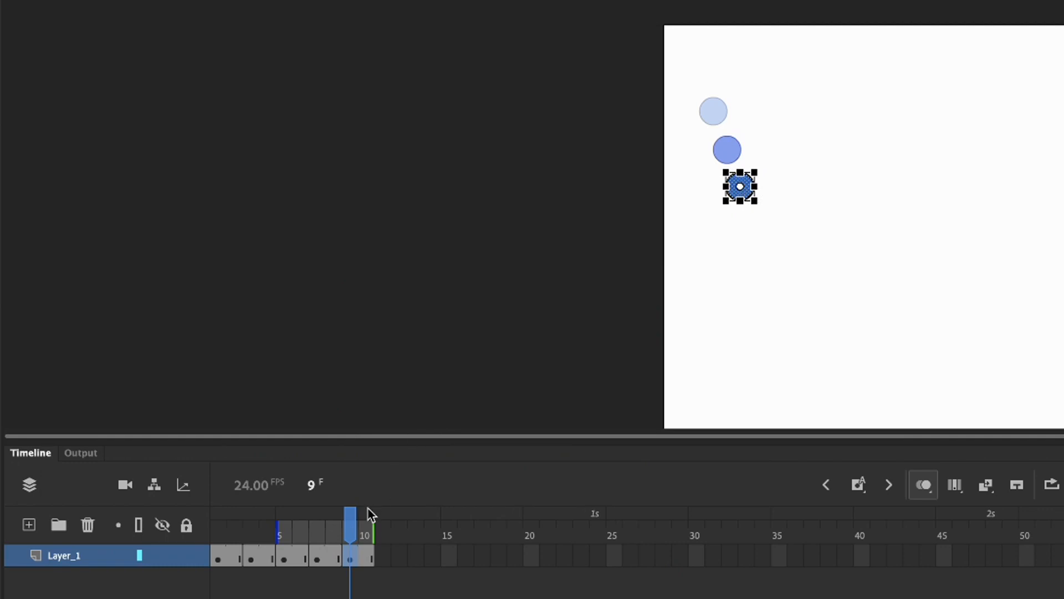
Extend the onion-skin range back to frame 1 to review the ball's whole path, and turn onion skinning off
left_click_drag(279, 528, 145, 522)
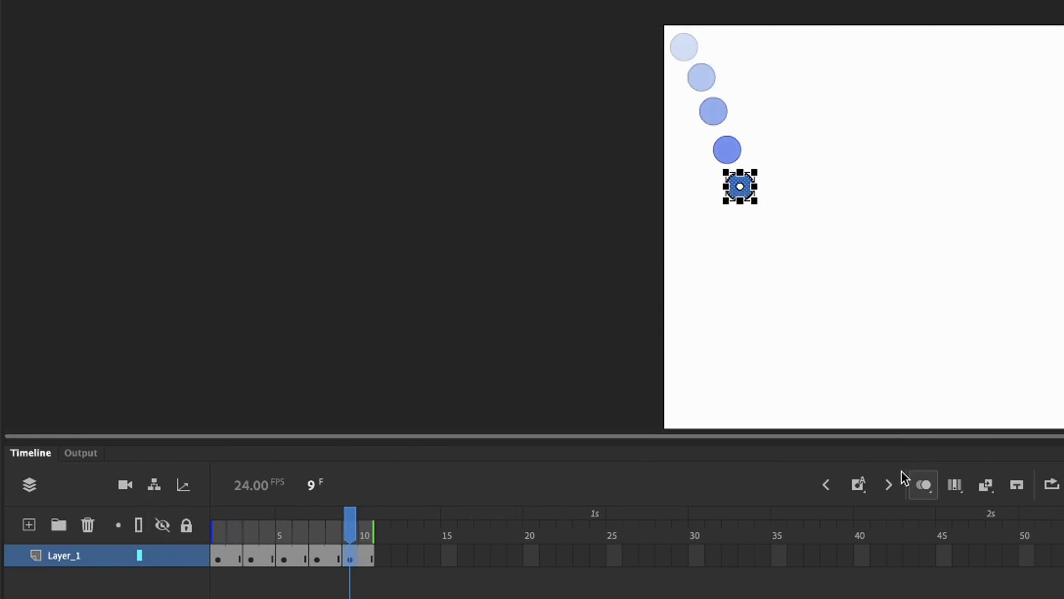
left_click(924, 486)
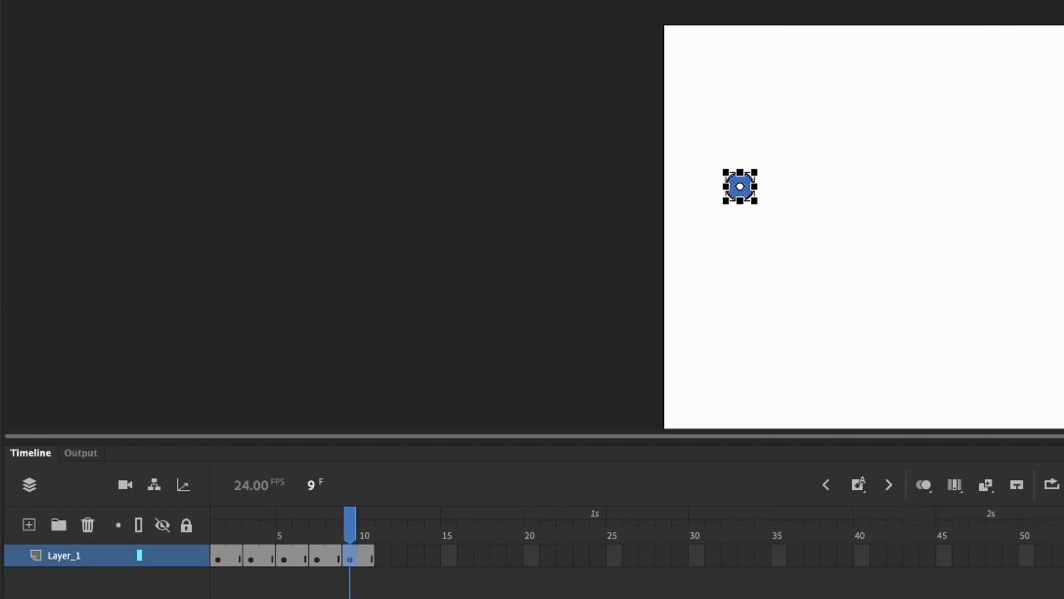
Enable looping over frames 1 to 10 and play the ball animation
key("period")
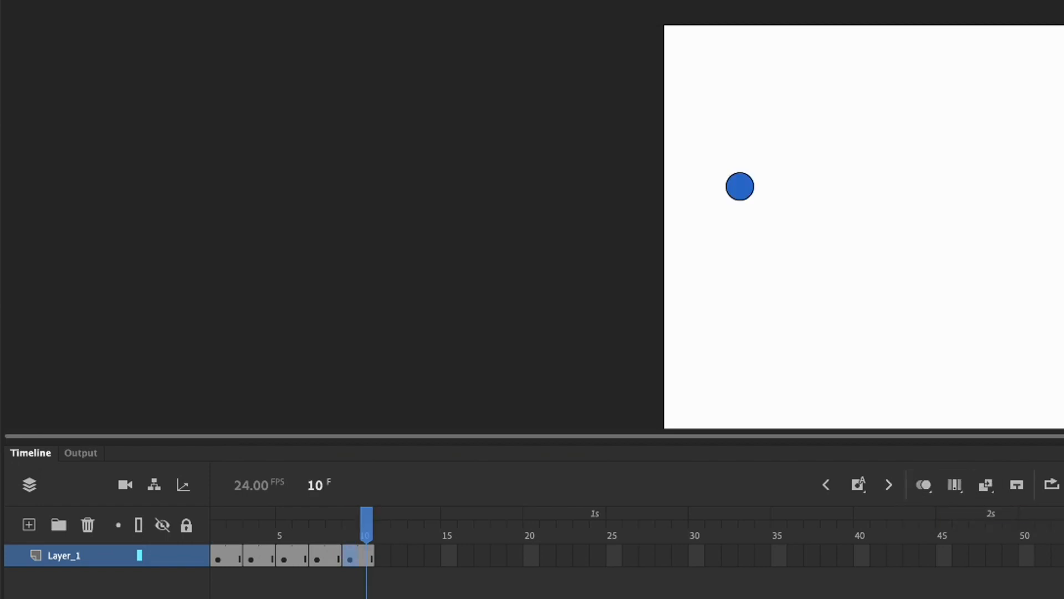
key("Return")
left_click(1050, 485)
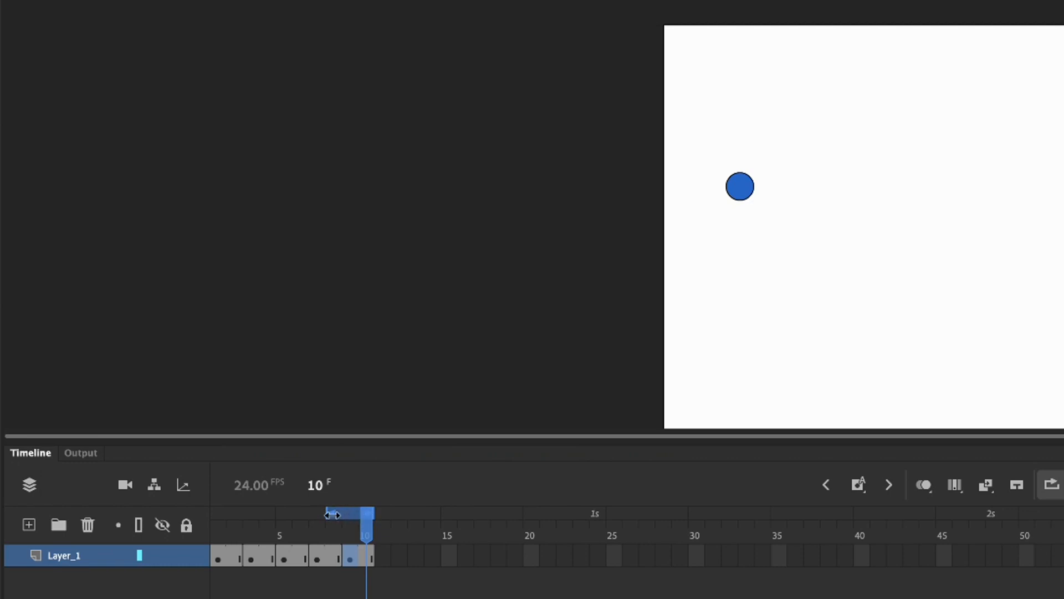
left_click_drag(331, 513, 204, 521)
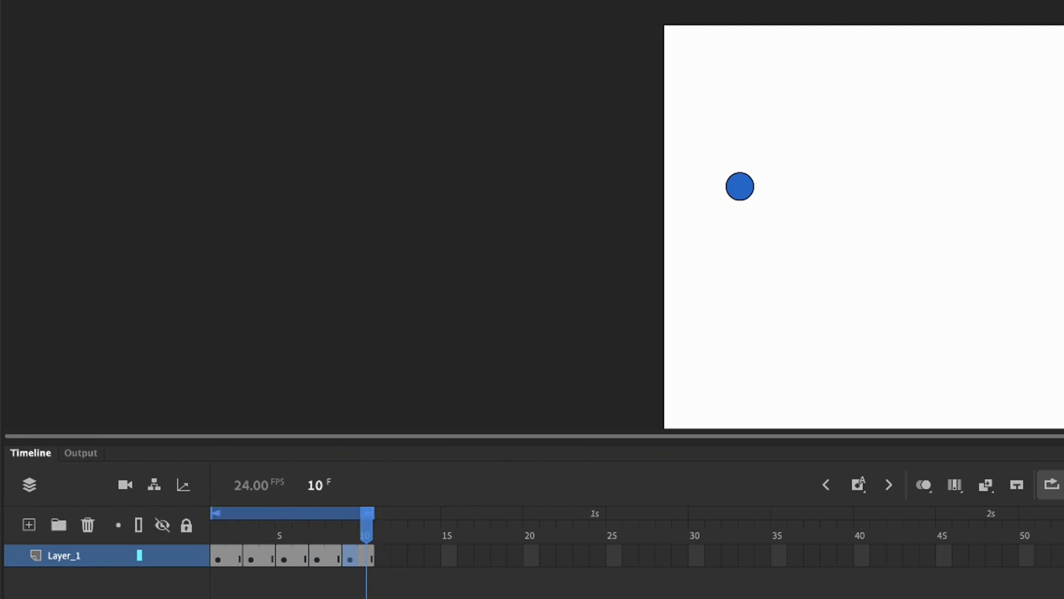
key("Return")
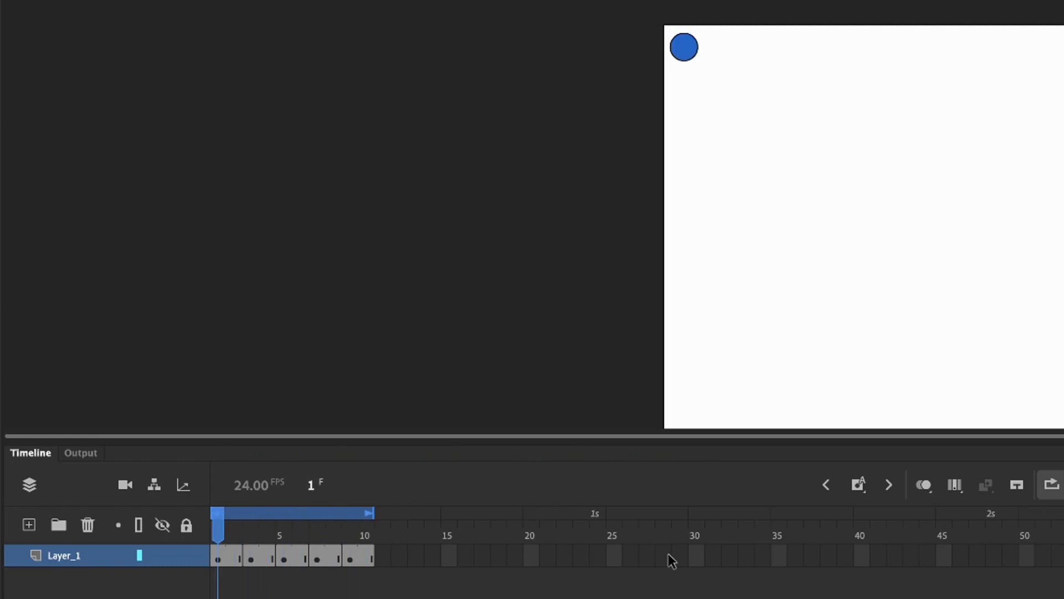
Add a keyframe at frame 11 of Layer_1 held through frame 12, and move its ball farther down and to the right
left_click(385, 556)
right_click(385, 556)
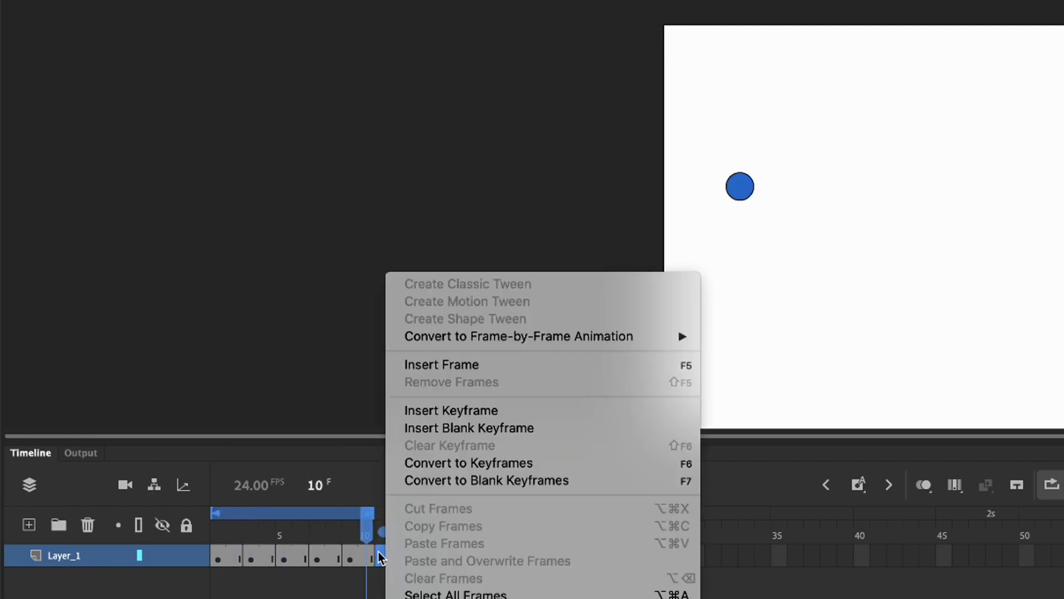
left_click(442, 410)
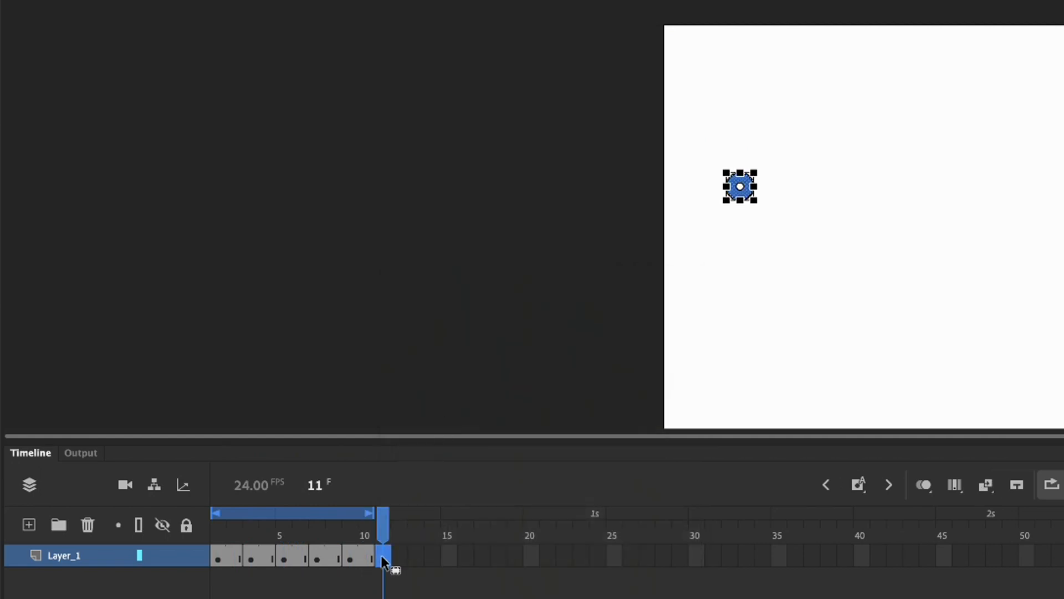
right_click(383, 556)
left_click(442, 365)
left_click_drag(740, 200, 754, 244)
left_click(710, 306)
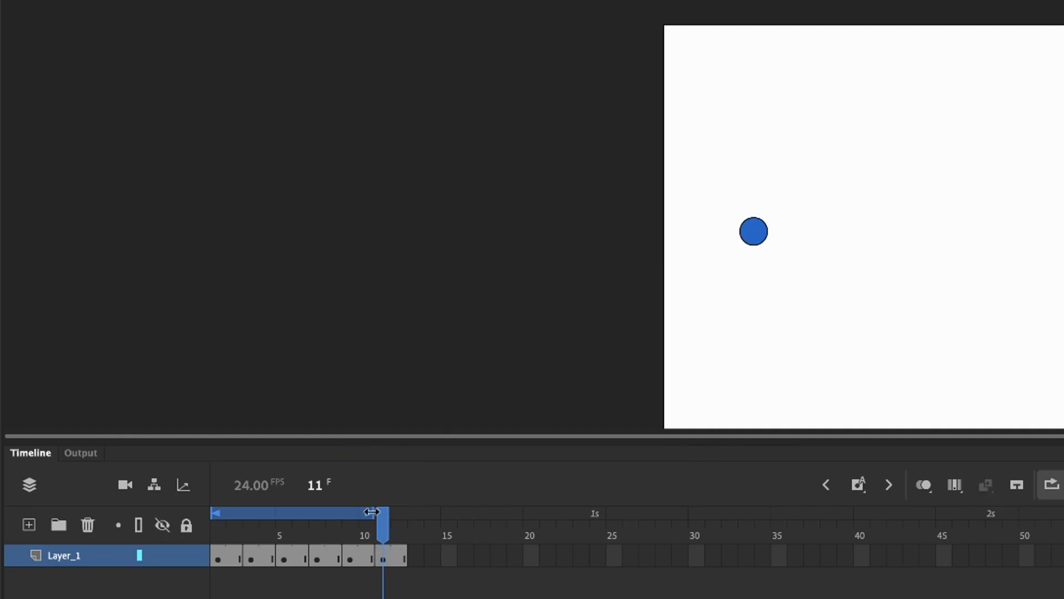
Extend the loop range through frame 12, play the looped animation and stop it on frame 12
mouse_move(371, 511)
left_mouse_down()
mouse_move(423, 518)
mouse_move(428, 541)
left_mouse_up()
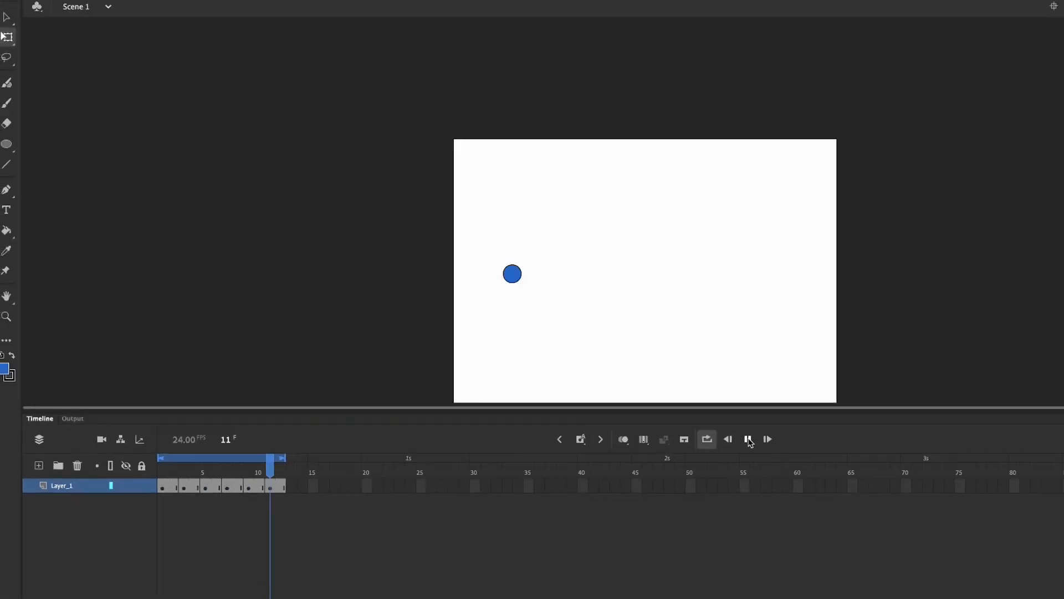
left_click(657, 428)
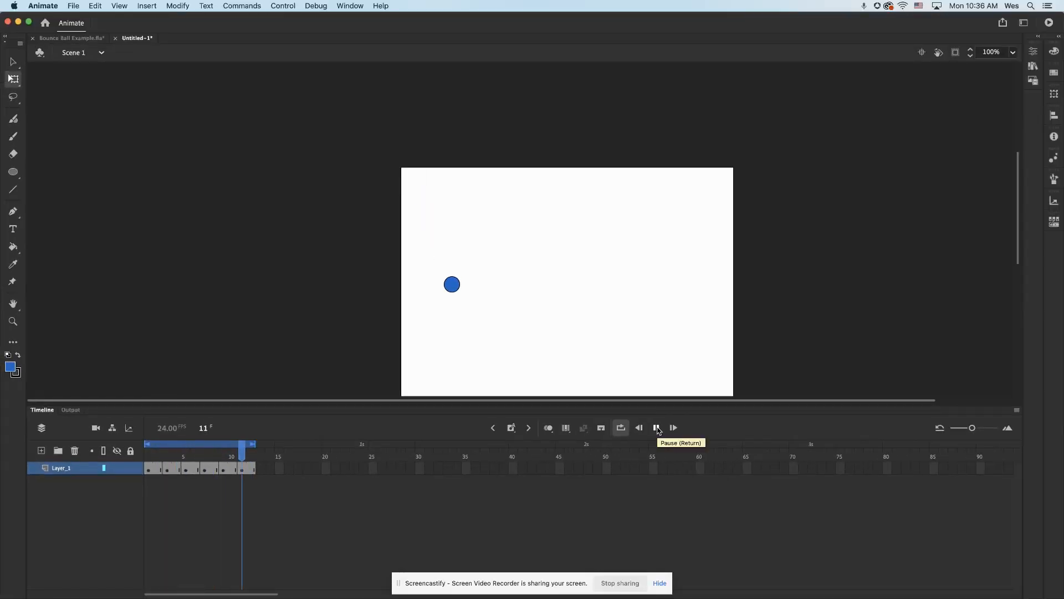
left_click(249, 459)
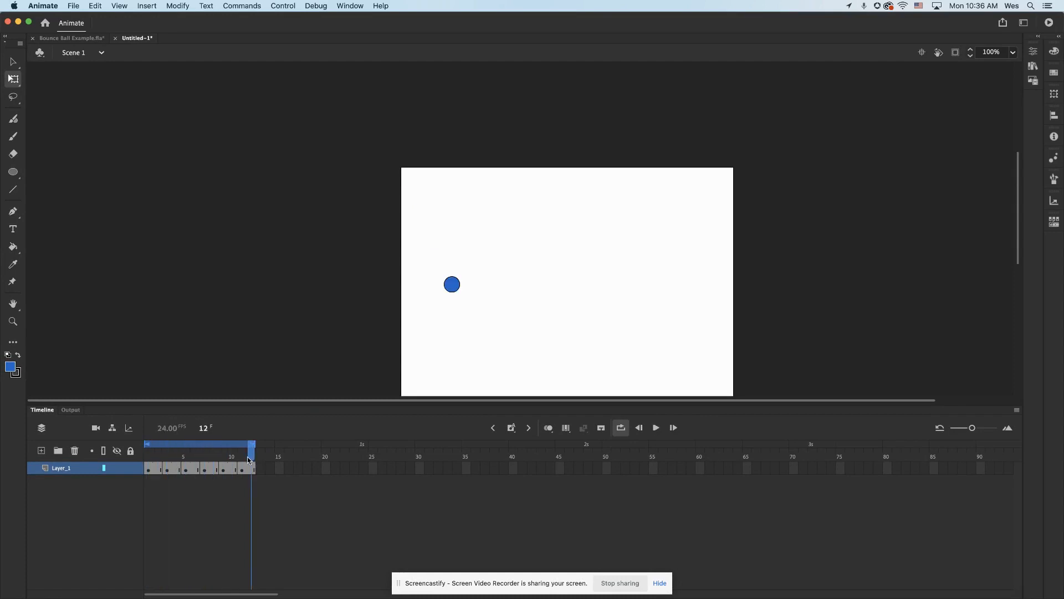